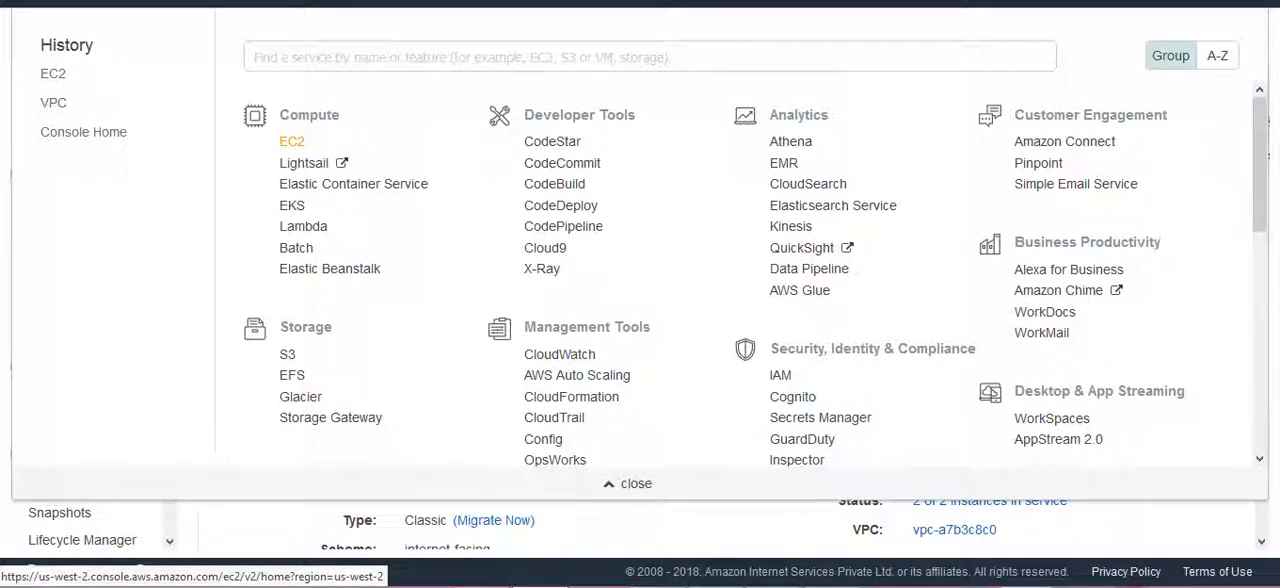
Start launching an EC2 instance and search the AWS Marketplace images for "mysql".
click(291, 141)
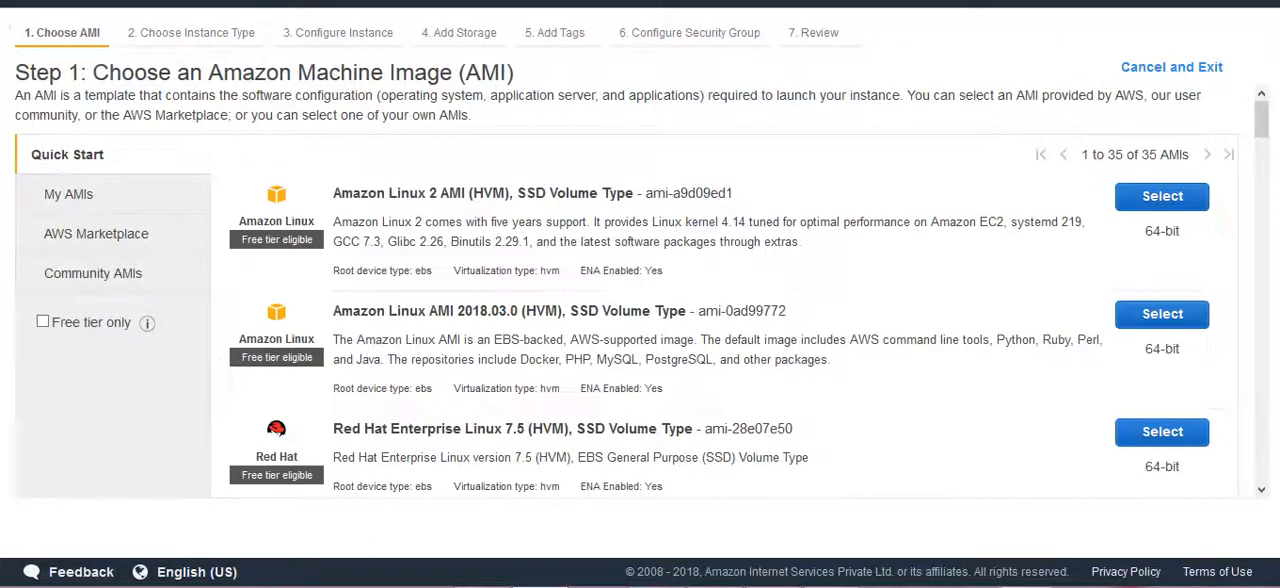
click(96, 234)
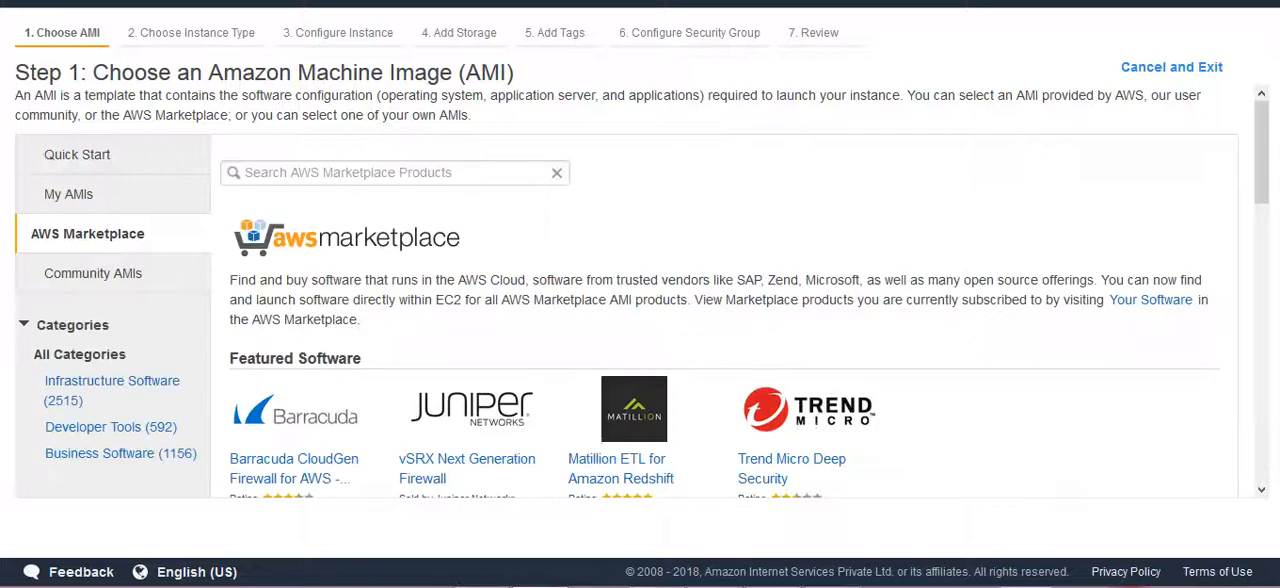
click(394, 173)
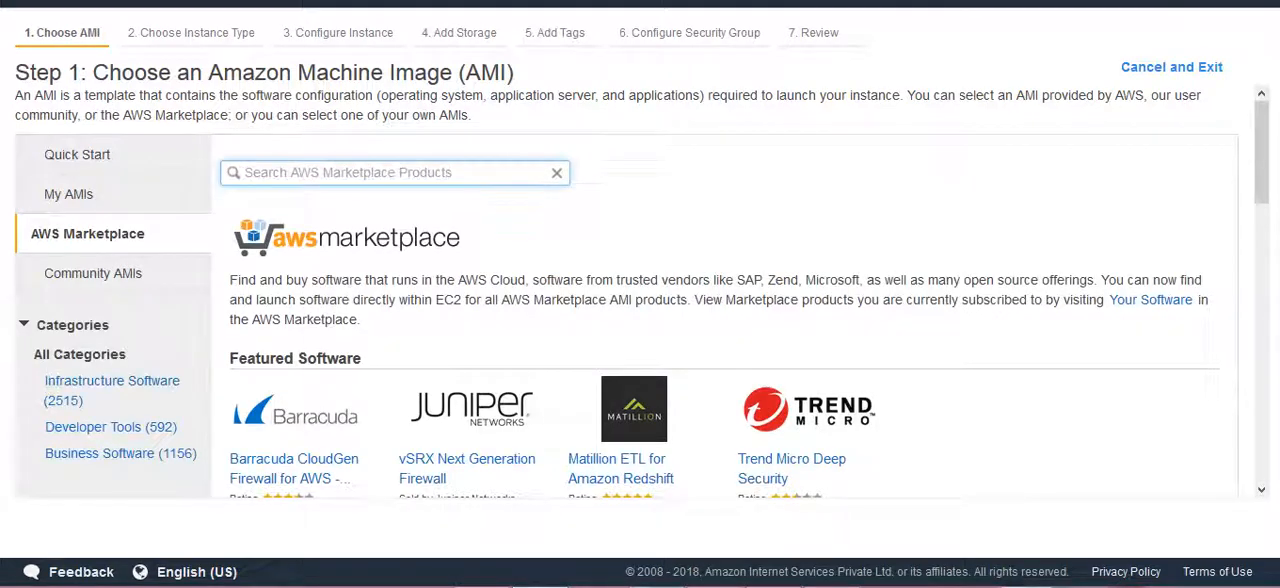
text(mysql)
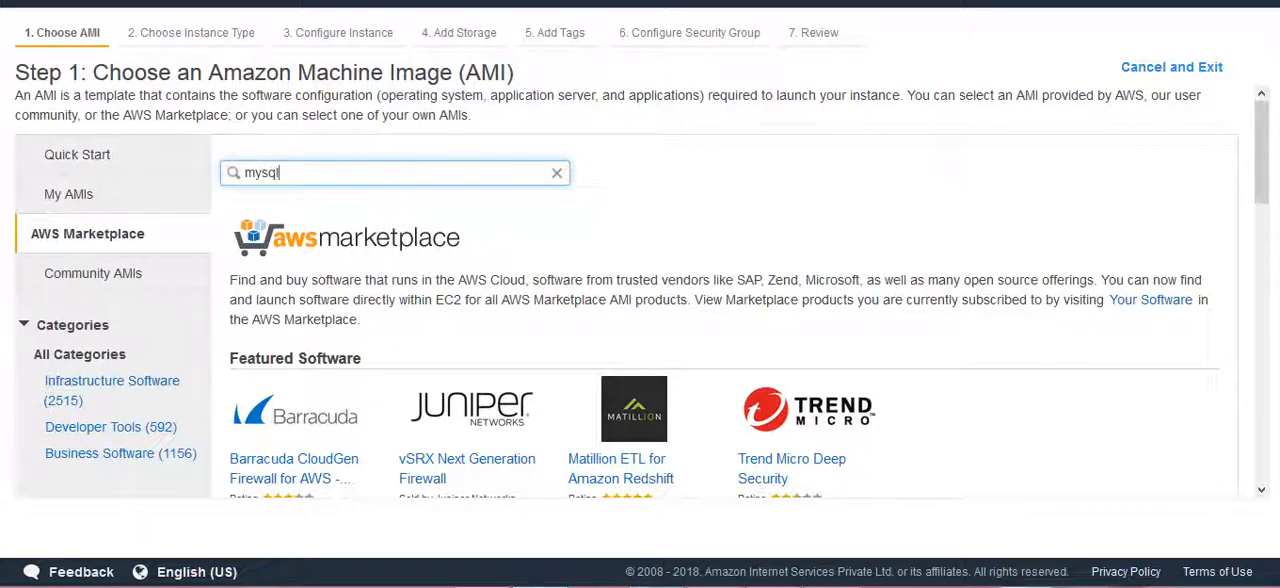
key(Return)
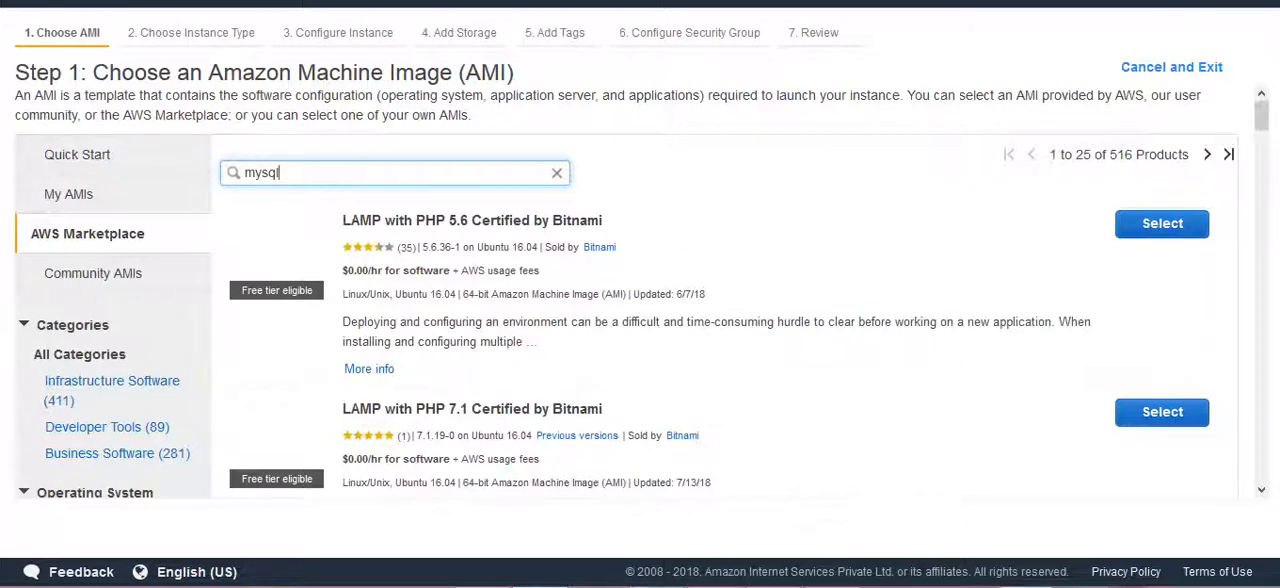
Choose the MySQL on Windows Server 2012 Powered by GlobalSolutions image, review its hourly fees and accept it.
scroll(284, 385, down, 3)
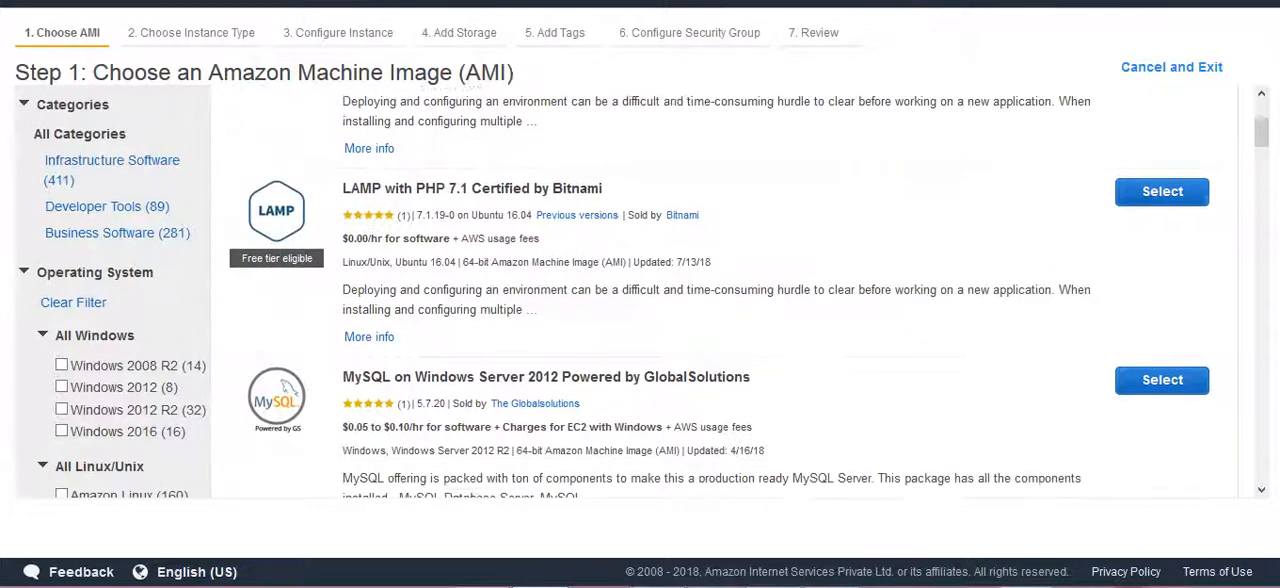
scroll(640, 290, down, 1)
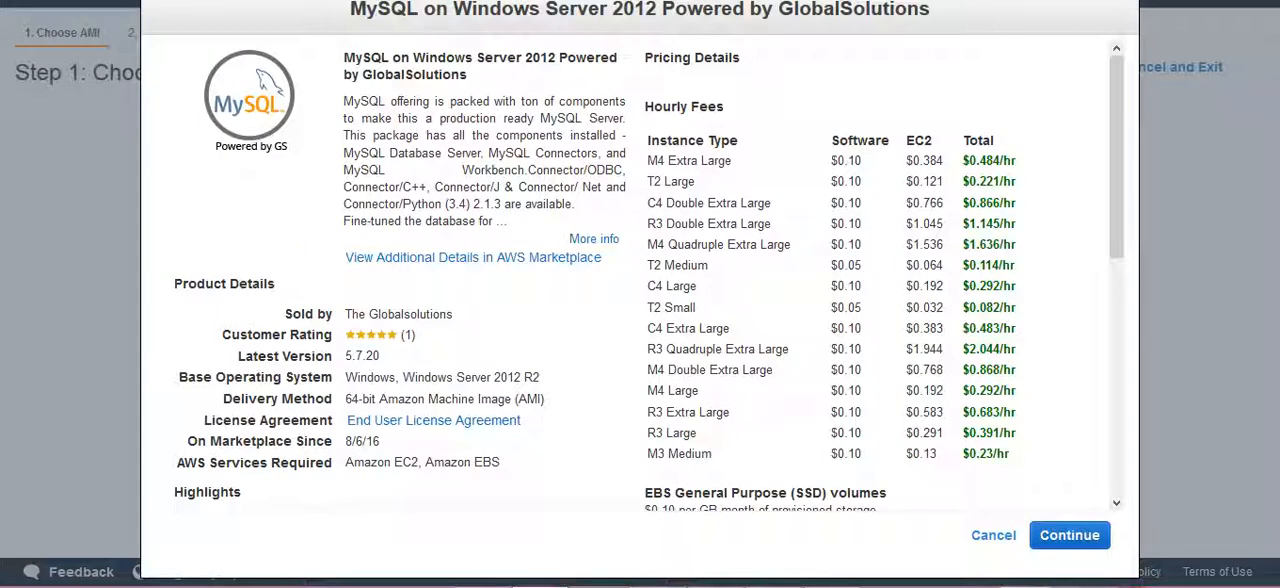
scroll(649, 275, down, 2)
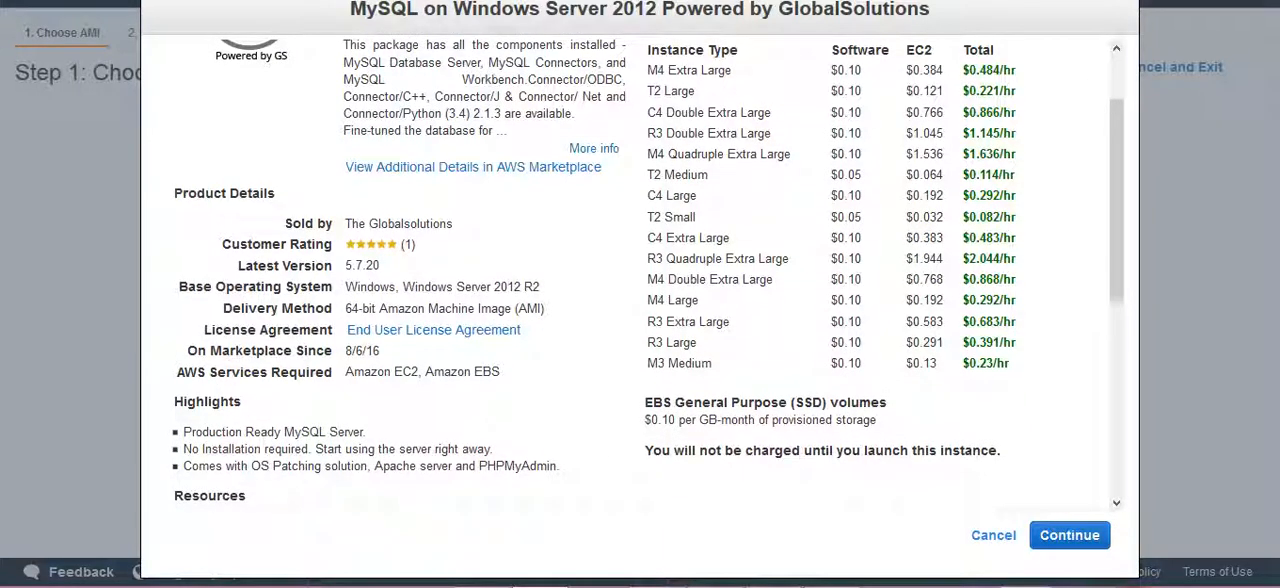
double_click(656, 71)
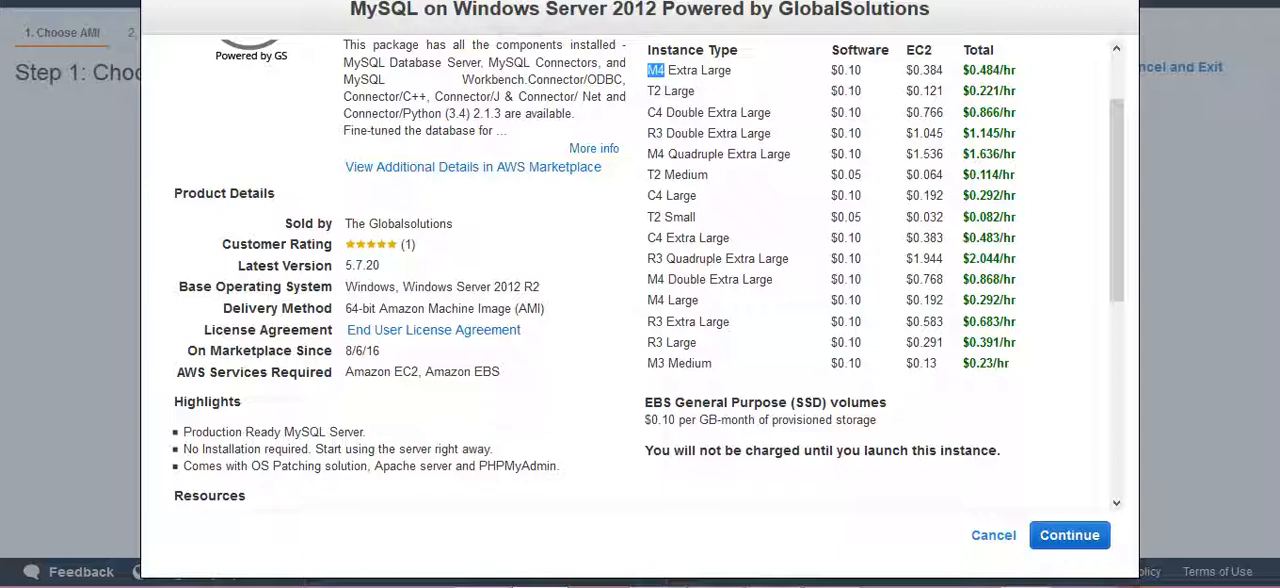
drag(647, 113, 663, 113)
click(1069, 535)
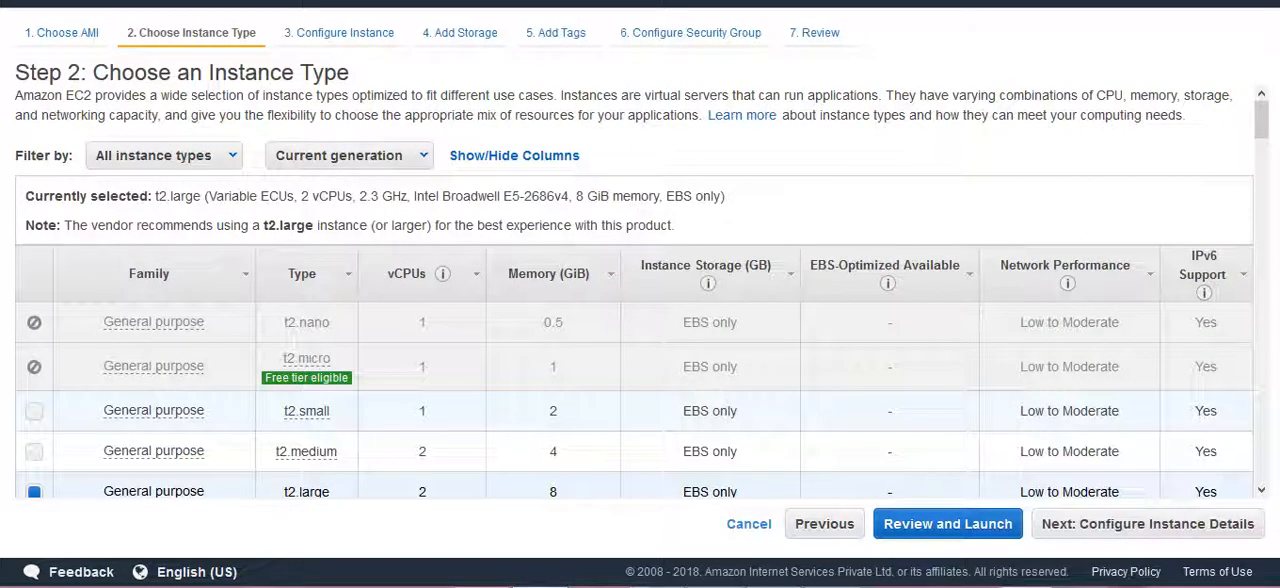
Accept the t2.large instance type along with the default instance details and storage settings.
scroll(640, 300, down, 3)
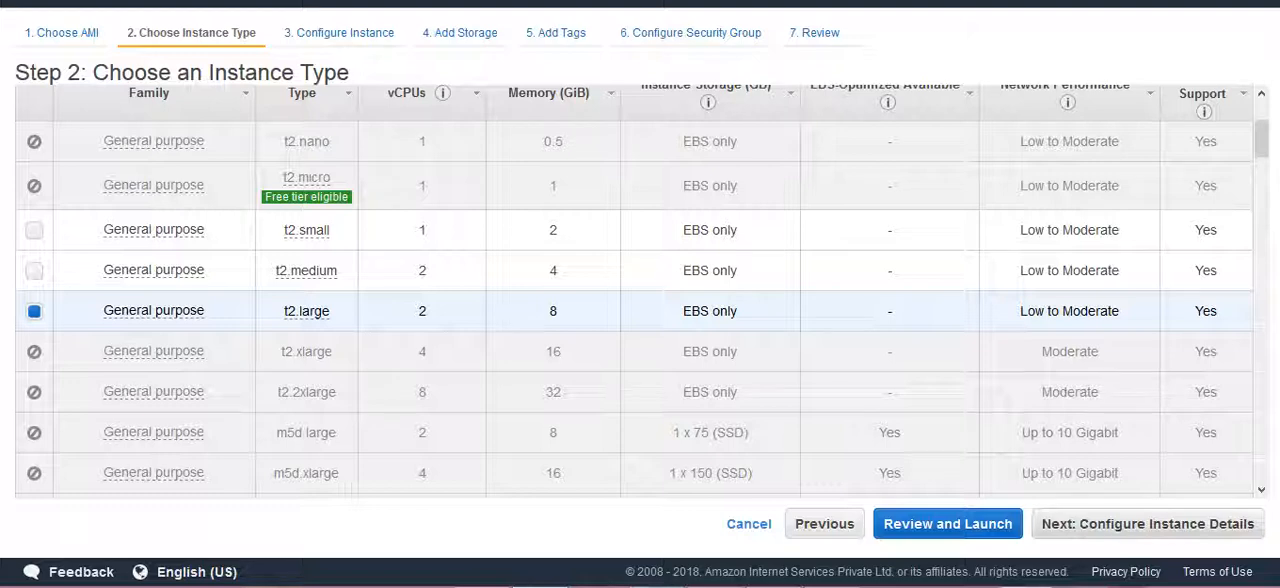
click(1147, 523)
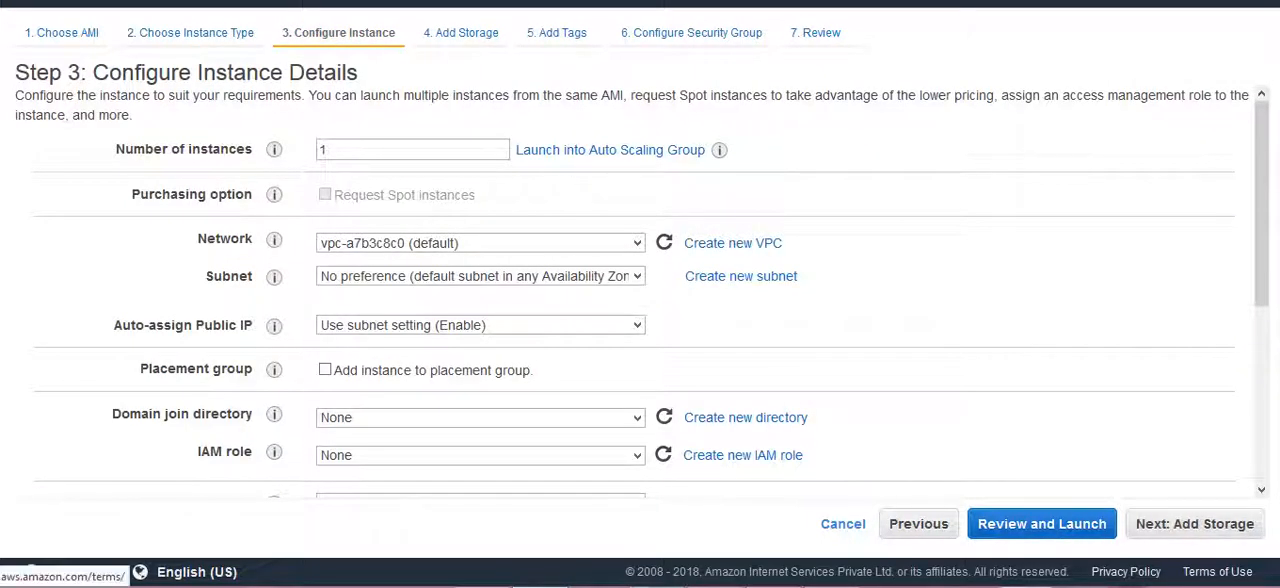
click(1195, 524)
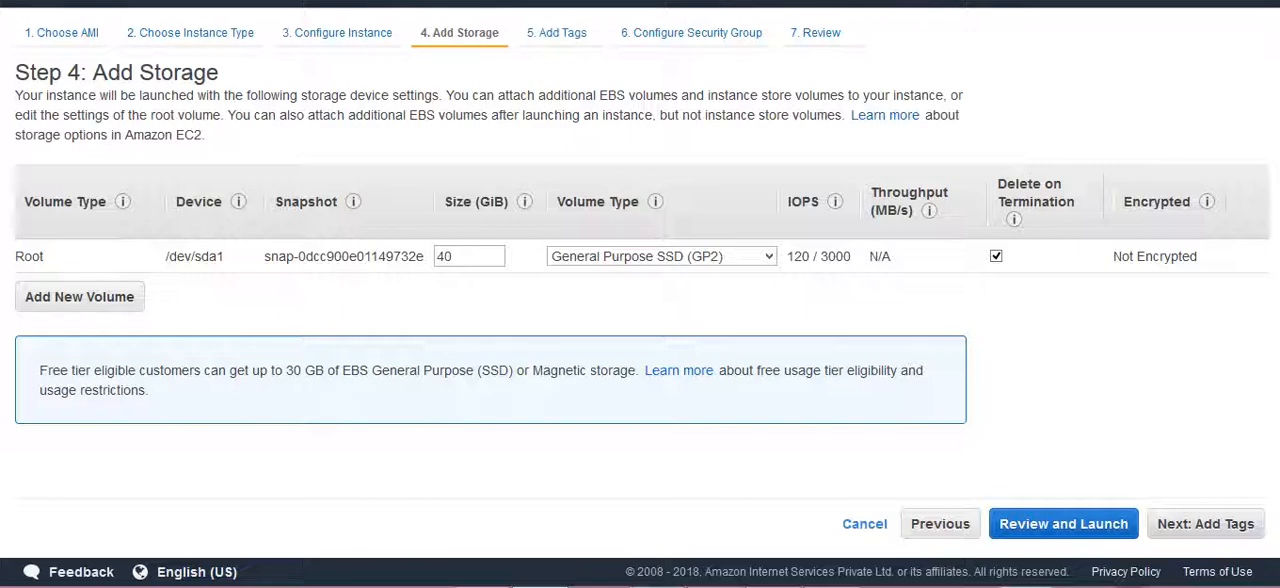
click(1205, 524)
Tag the instance with the key Name and the value Mysql.
click(703, 219)
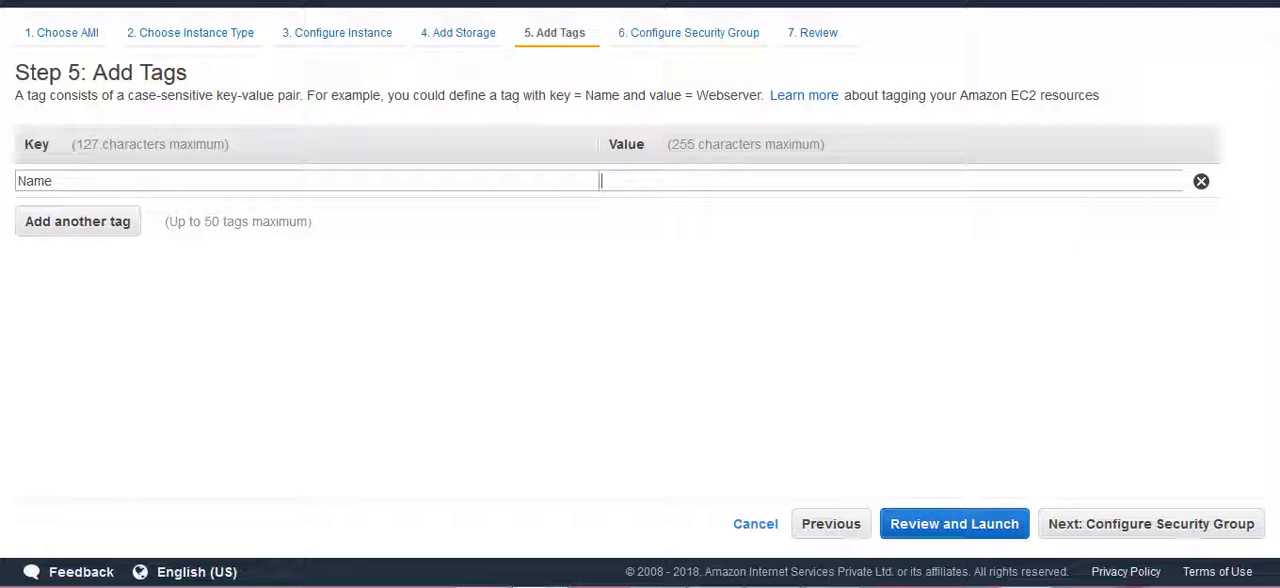
text(Mysql)
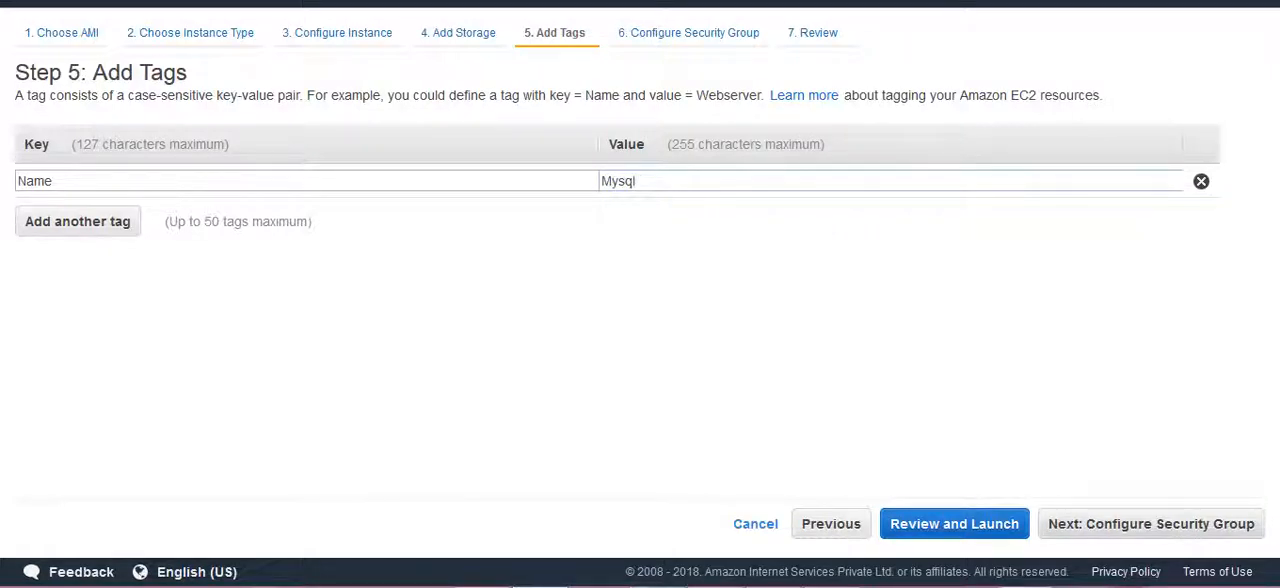
click(1151, 524)
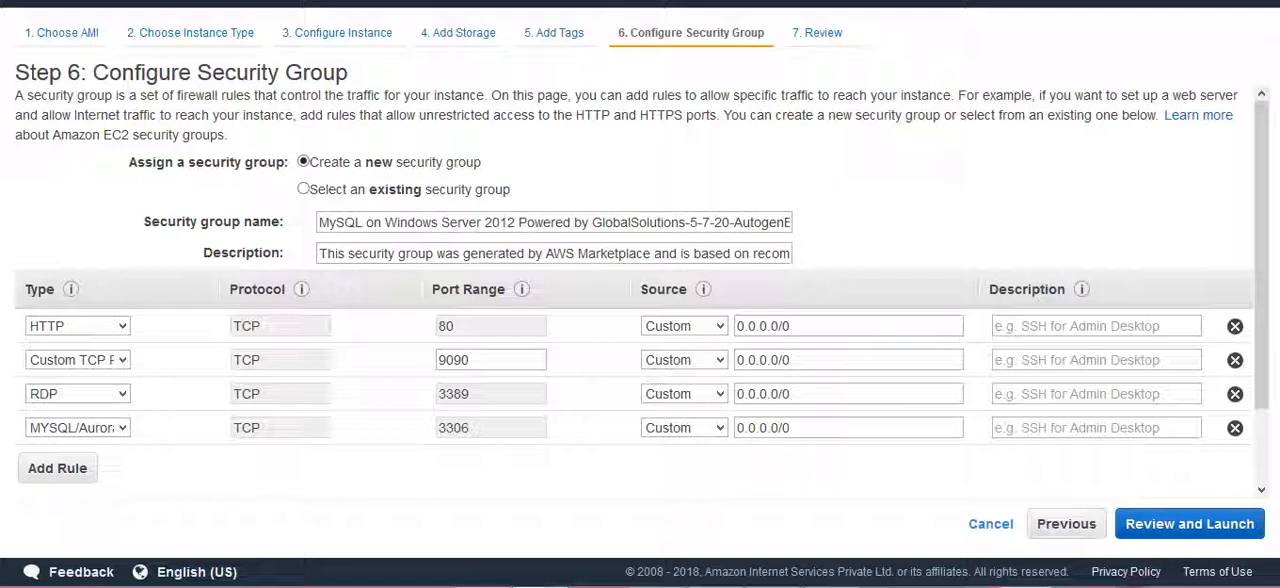
Accept the generated security group and launch the instance with the existing key pair 10thmaykeypair, acknowledging access to its private key file.
click(1190, 524)
click(1230, 524)
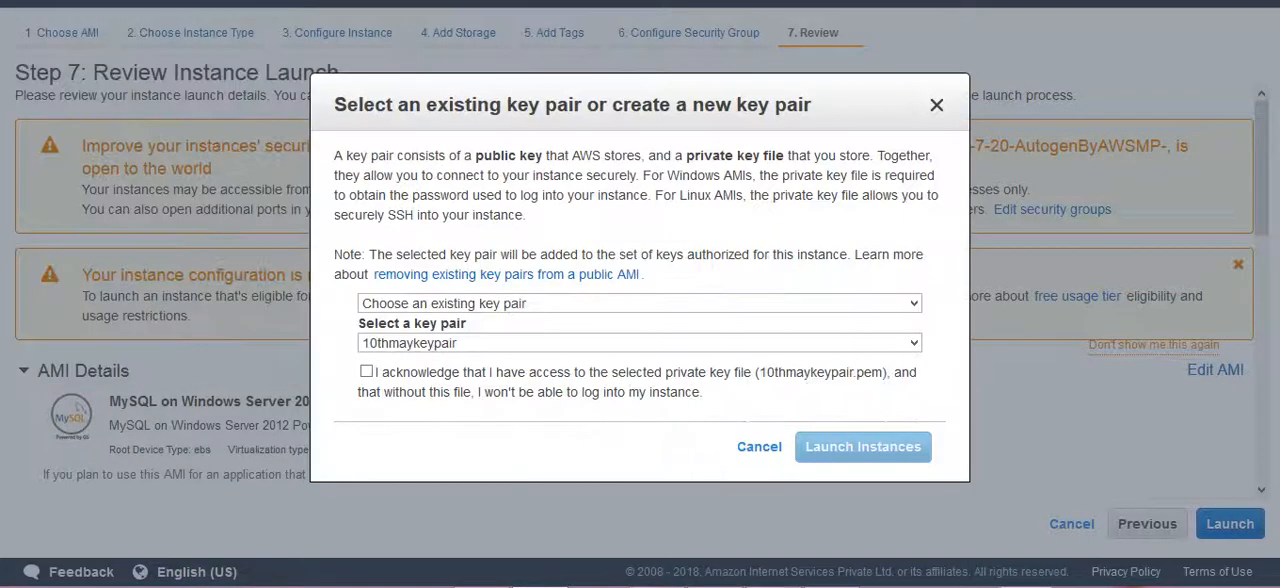
click(366, 371)
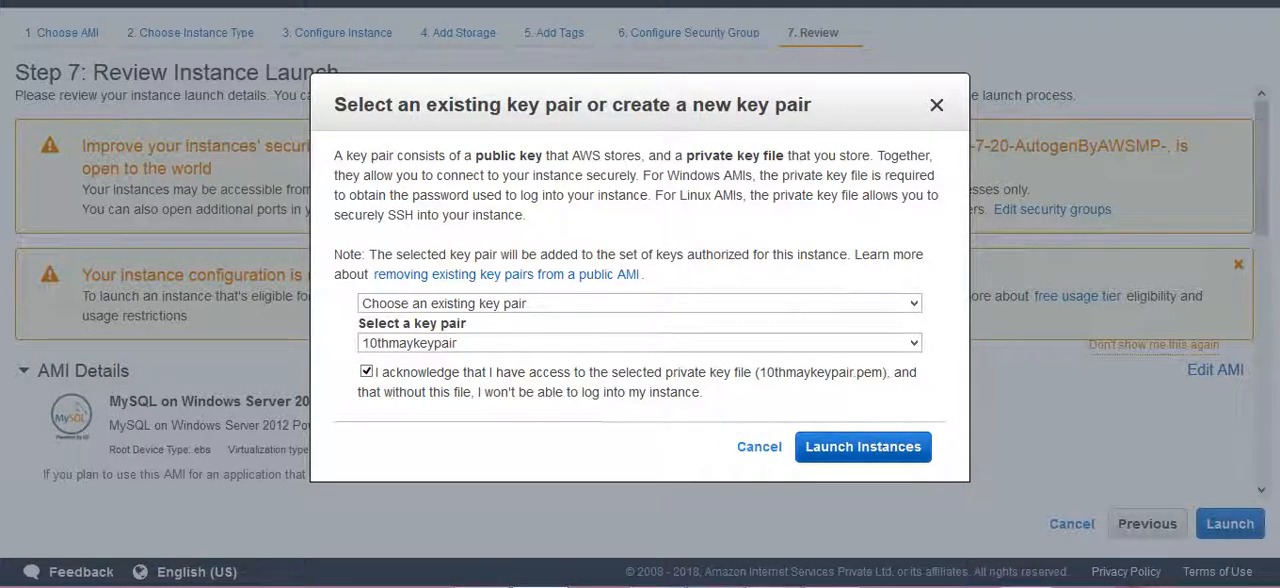
click(863, 447)
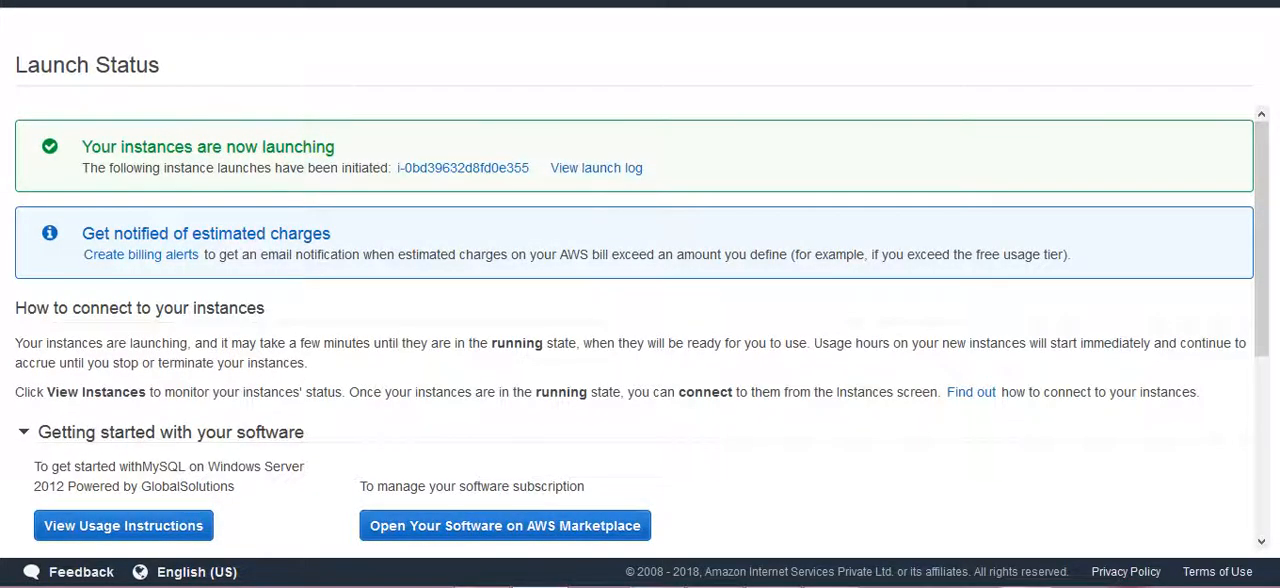
Go from the launch status page to the list of EC2 instances.
scroll(640, 330, down, 3)
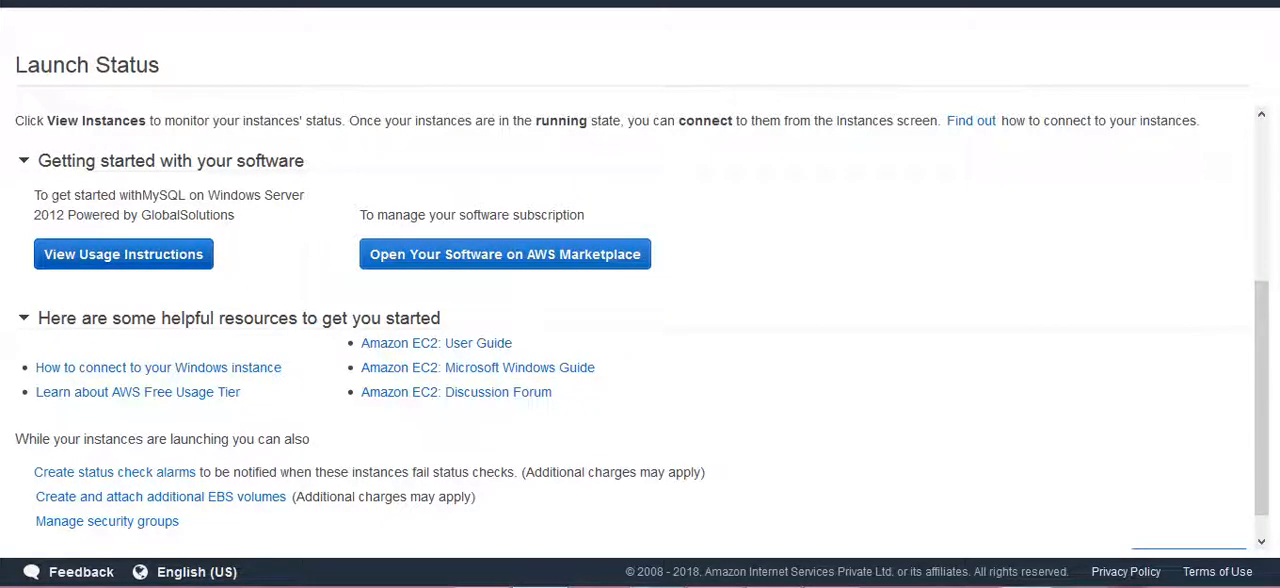
scroll(640, 330, down, 1)
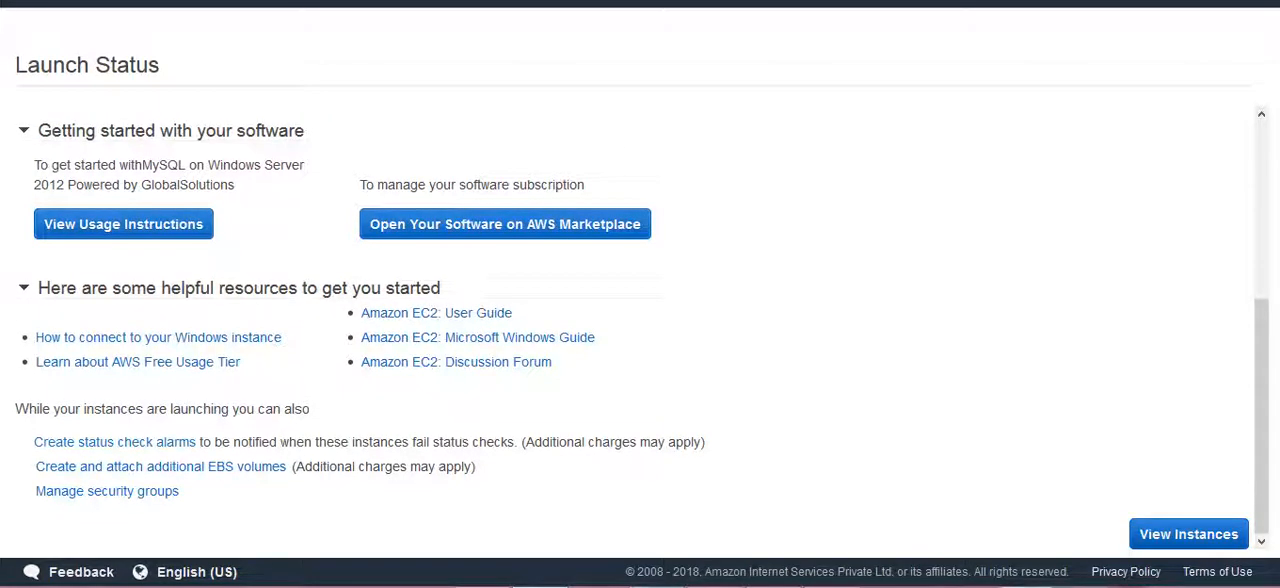
click(1189, 534)
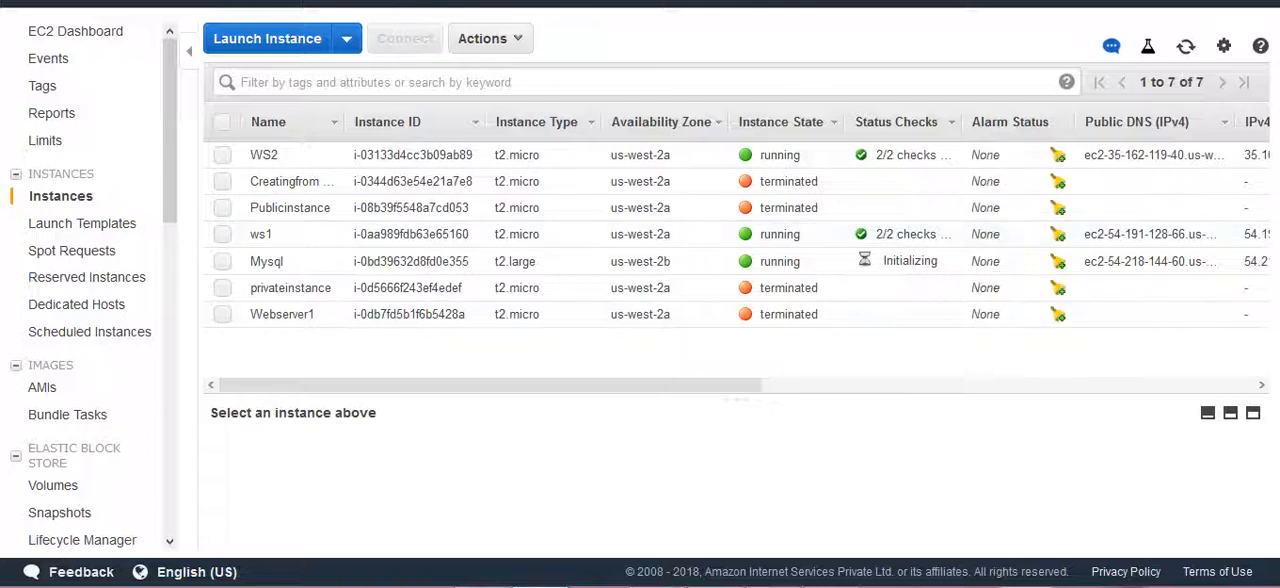
mouse_move(775, 586)
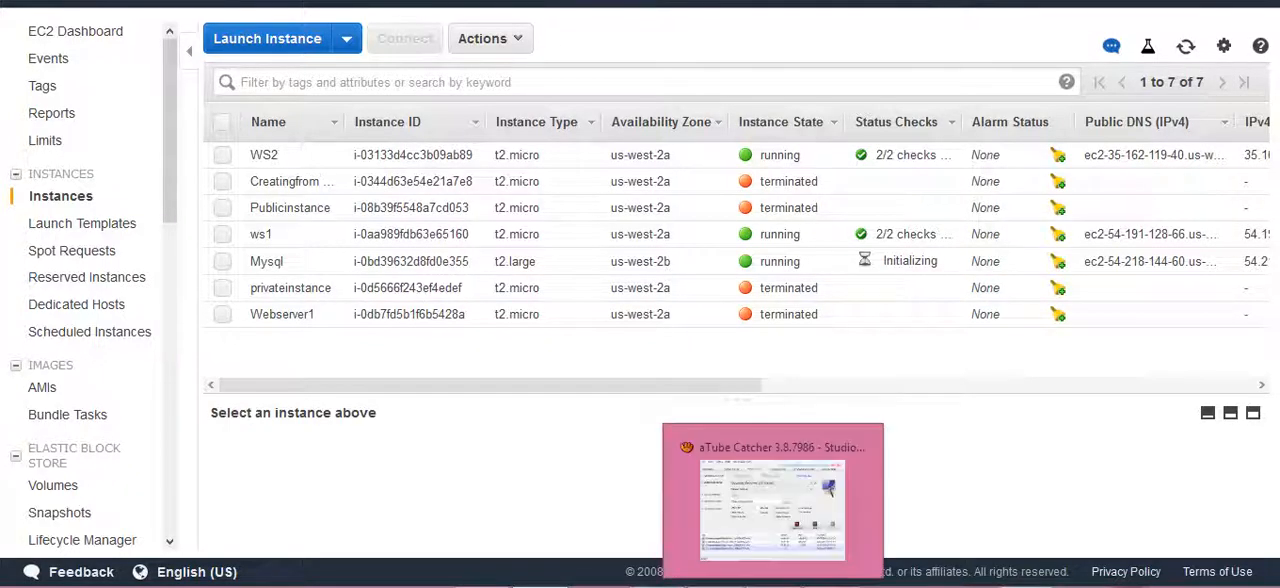
click(777, 505)
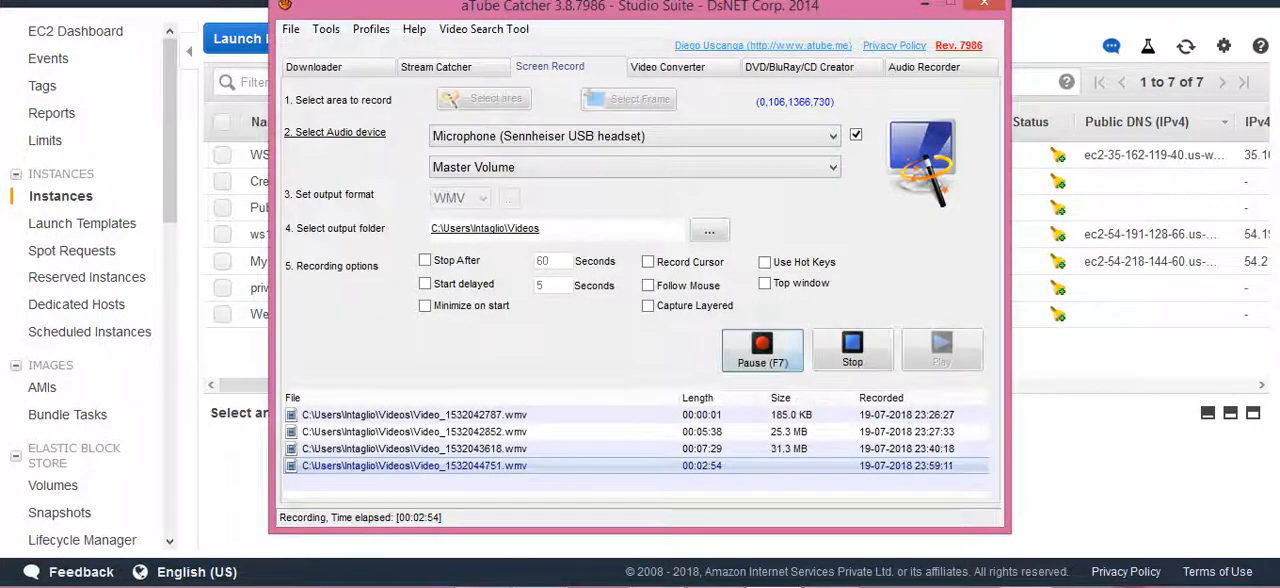
click(762, 350)
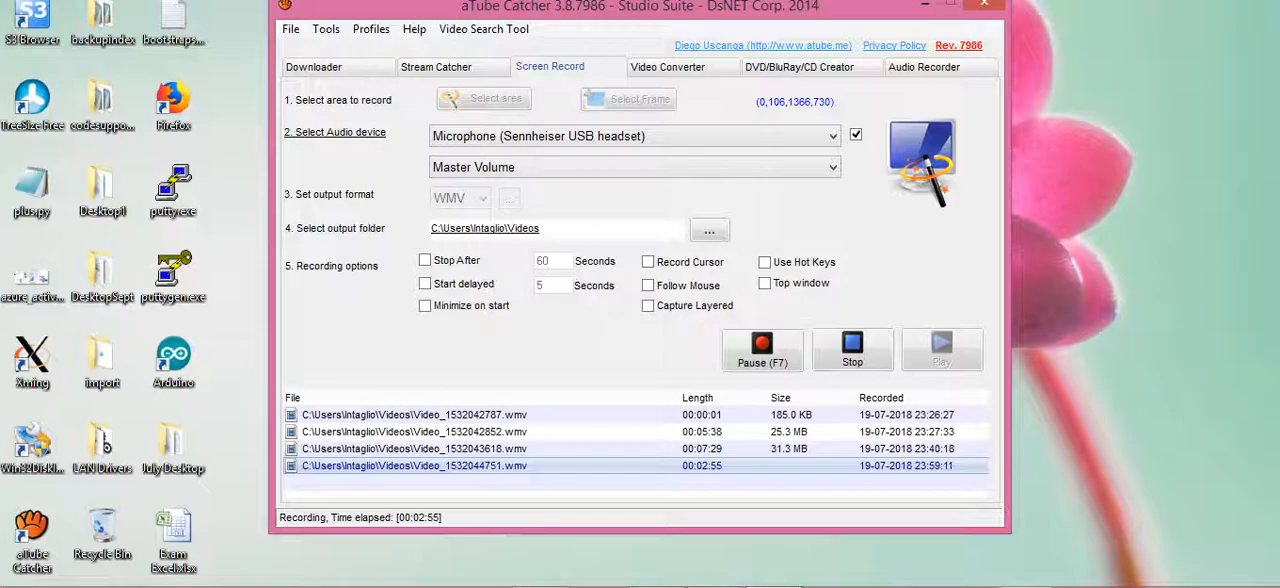
click(925, 5)
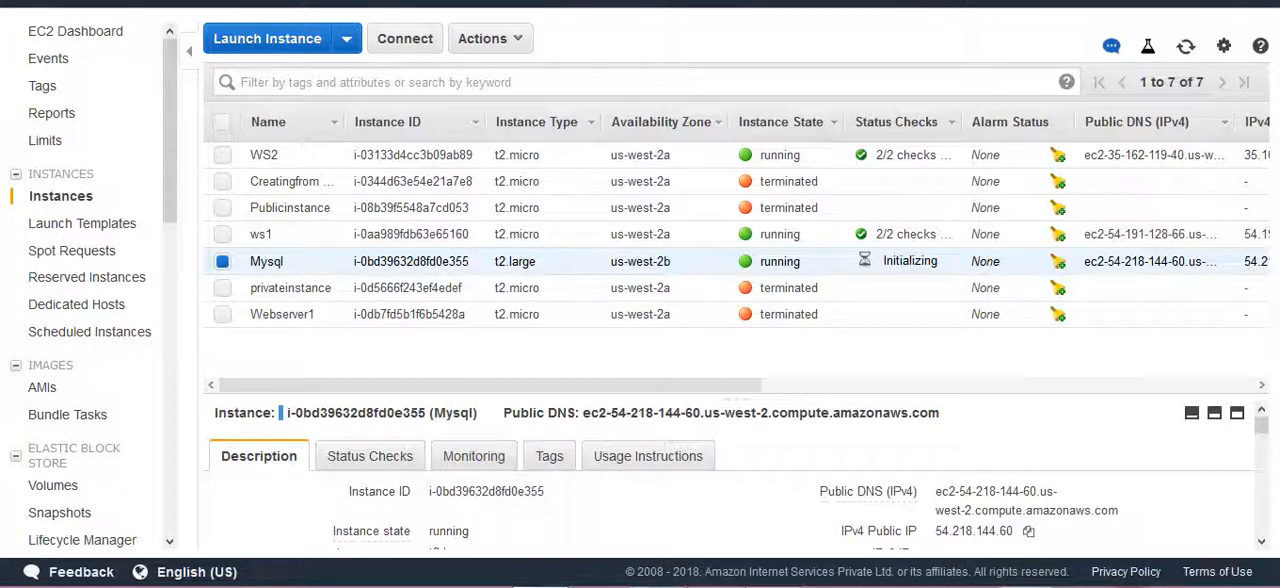
Copy the Mysql instance's IPv4 public IP and run mstsc to start Remote Desktop Connection.
scroll(730, 475, down, 1)
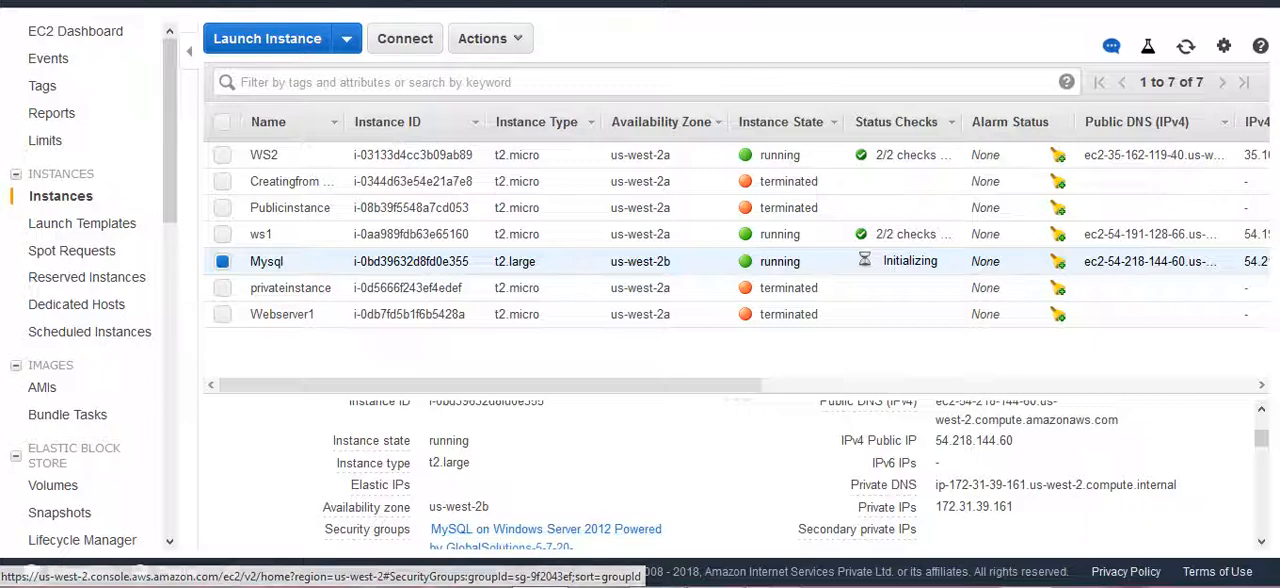
scroll(730, 470, up, 2)
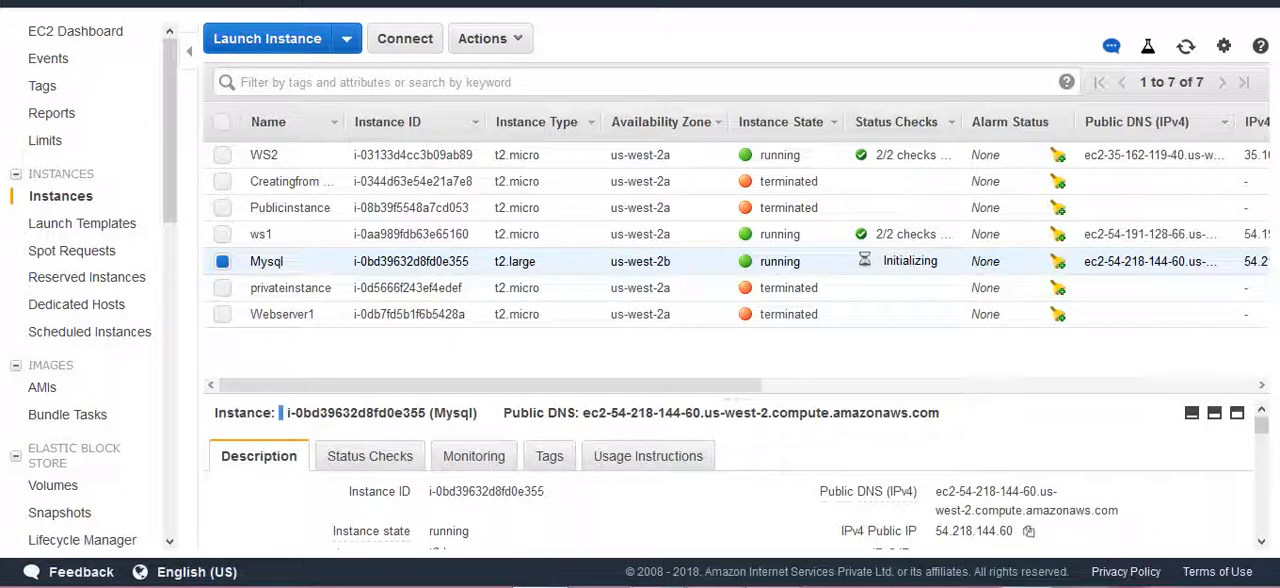
click(1028, 531)
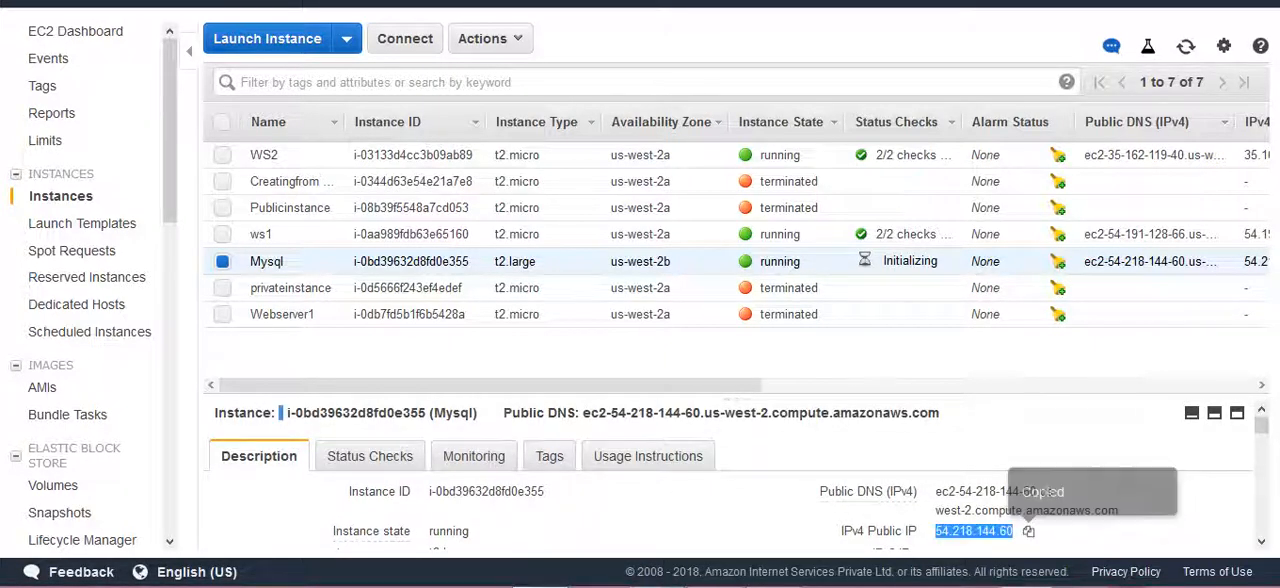
key(super+r)
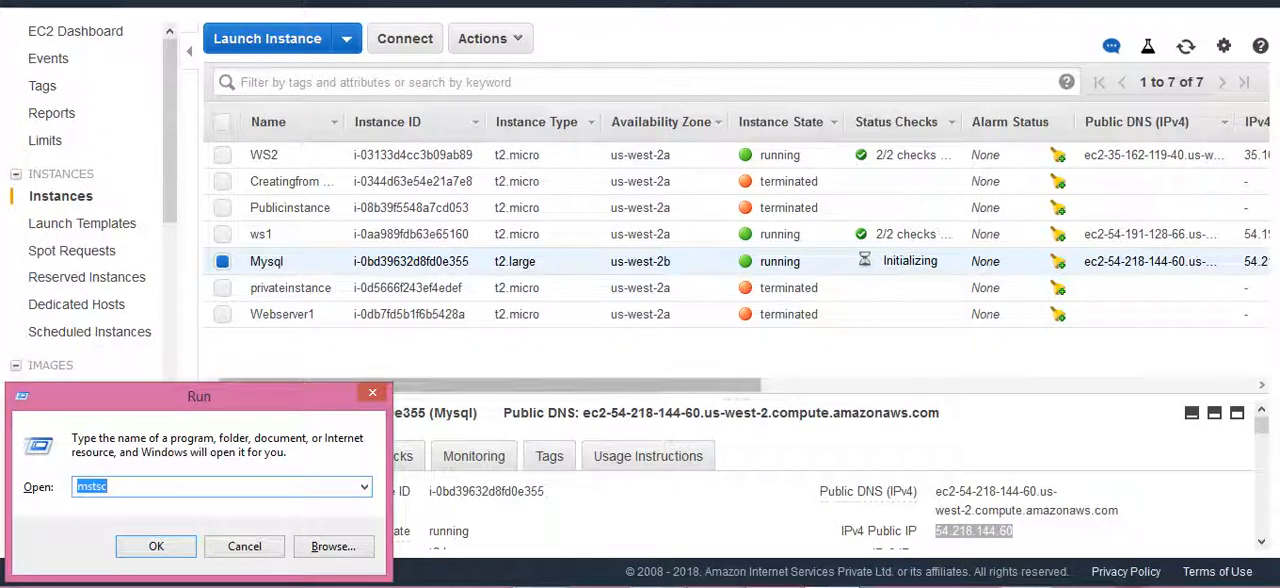
key(Return)
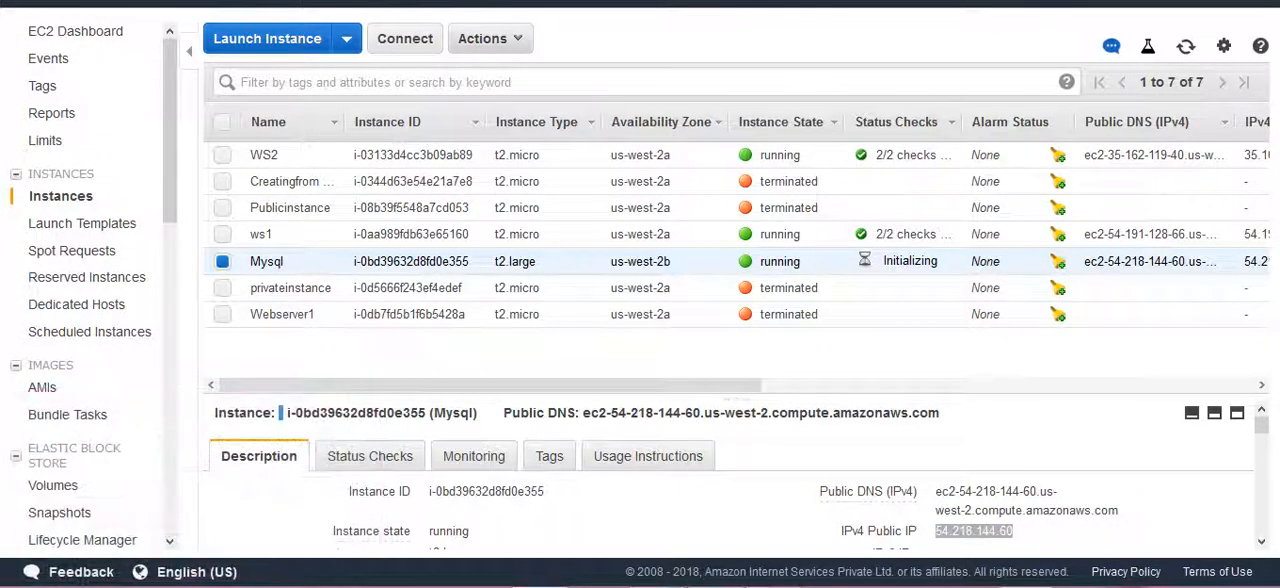
Try to retrieve the default Windows administrator password of the Mysql instance.
click(490, 38)
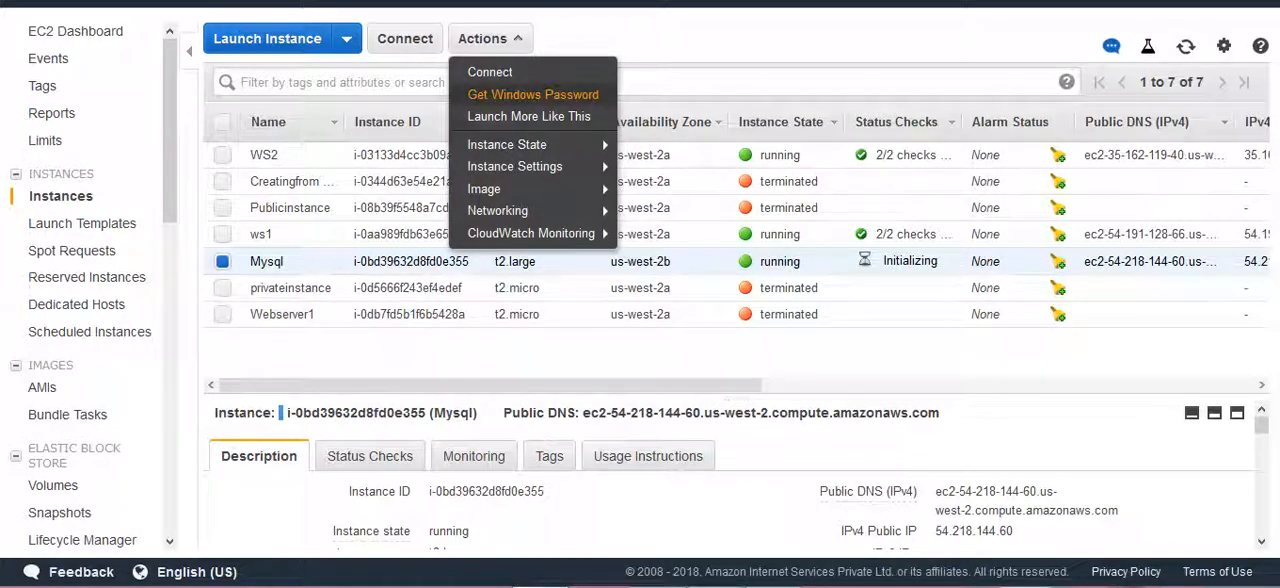
click(533, 94)
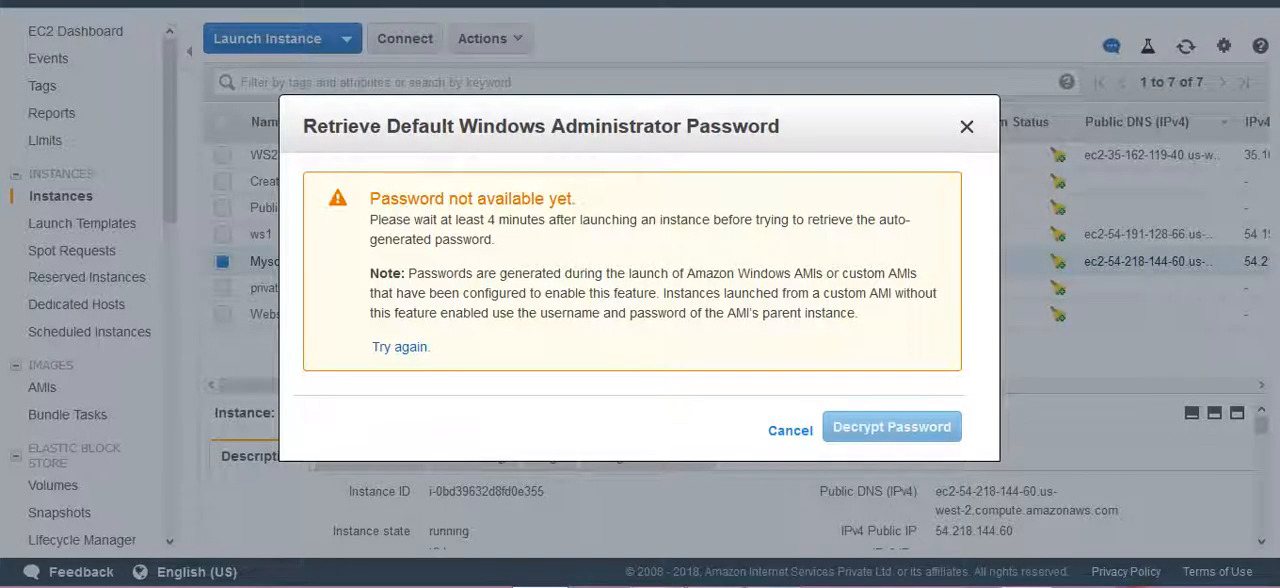
click(790, 430)
click(756, 586)
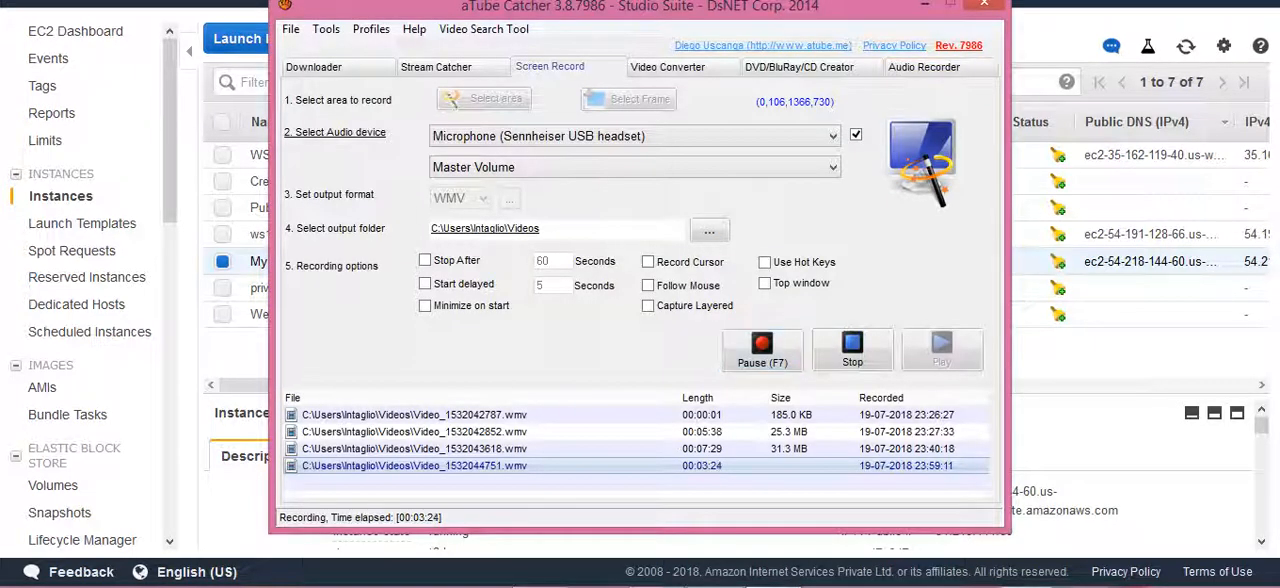
click(925, 5)
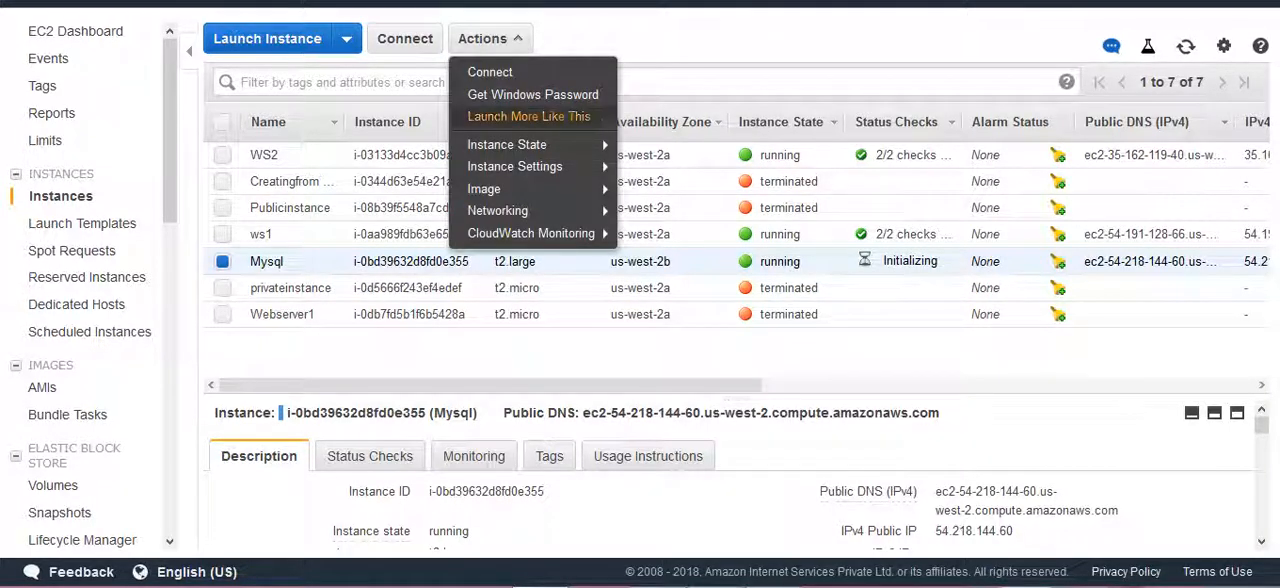
Decrypt the Mysql instance's default Windows administrator password with the private key file 10thmaykeypair.pem.
click(533, 94)
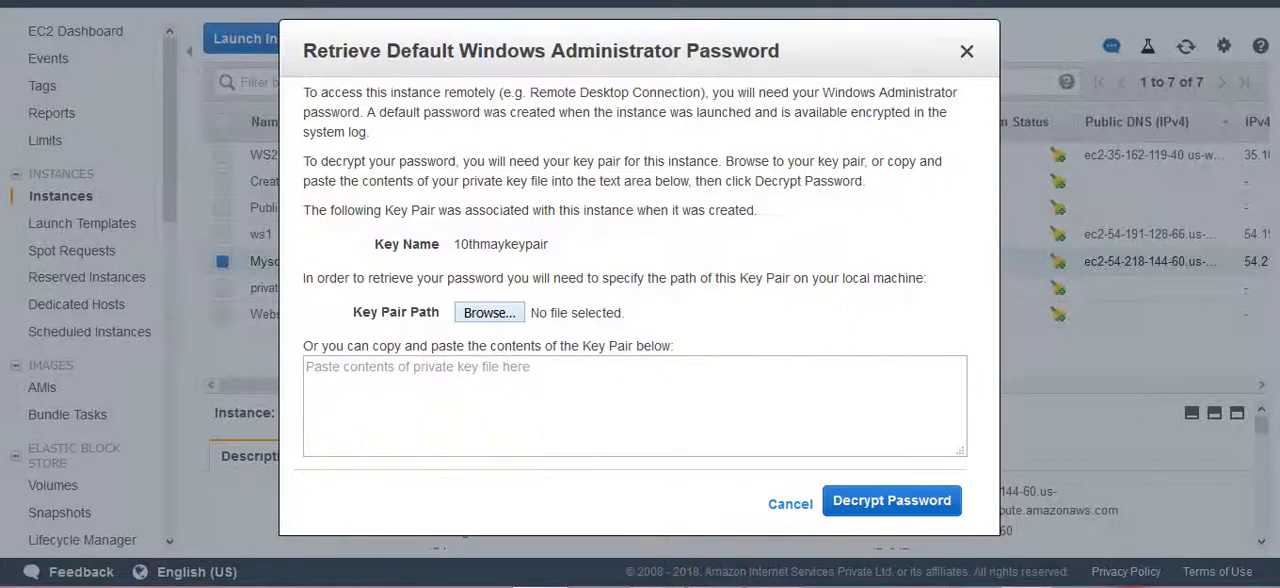
click(490, 313)
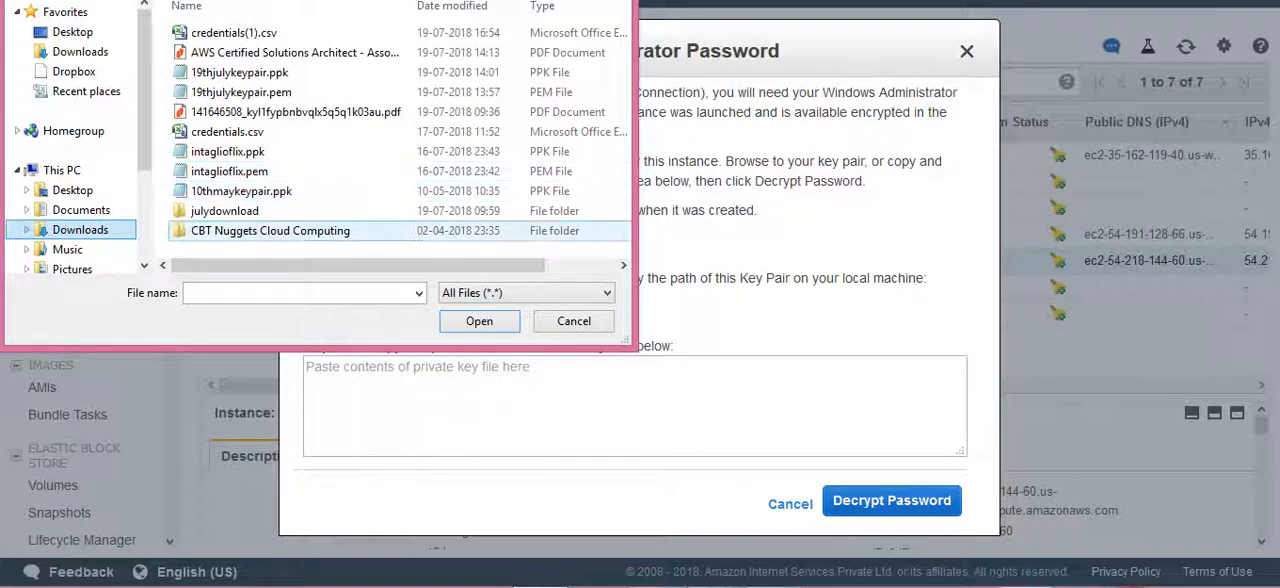
double_click(225, 211)
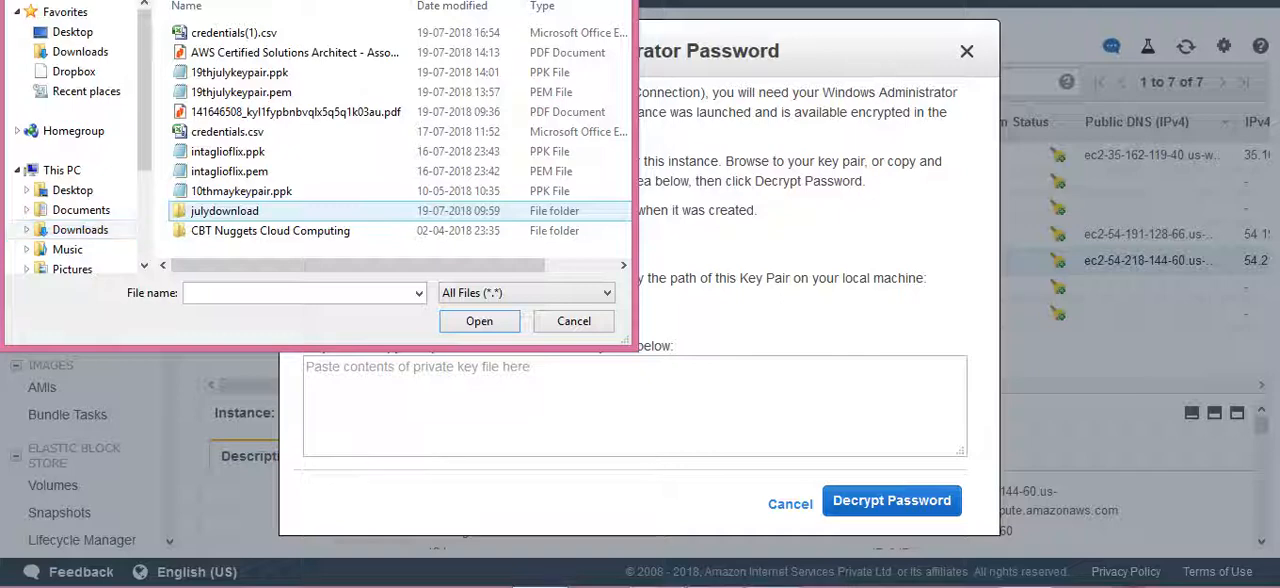
click(225, 211)
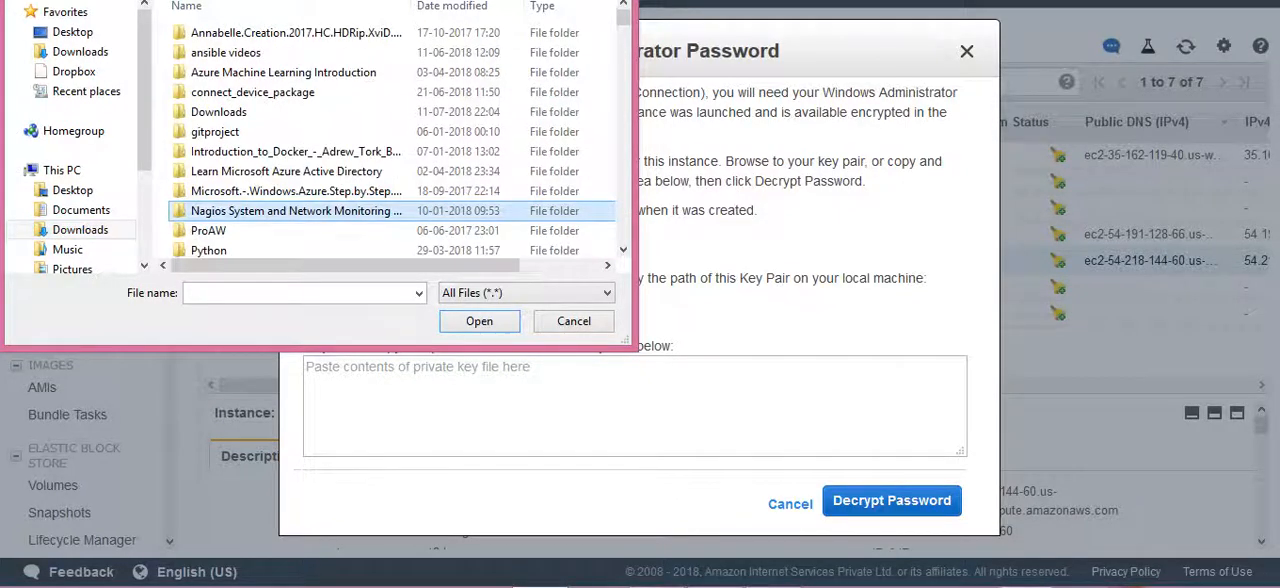
key(1)
key(1)
key(1)
key(1)
key(1)
key(1)
key(1)
key(1)
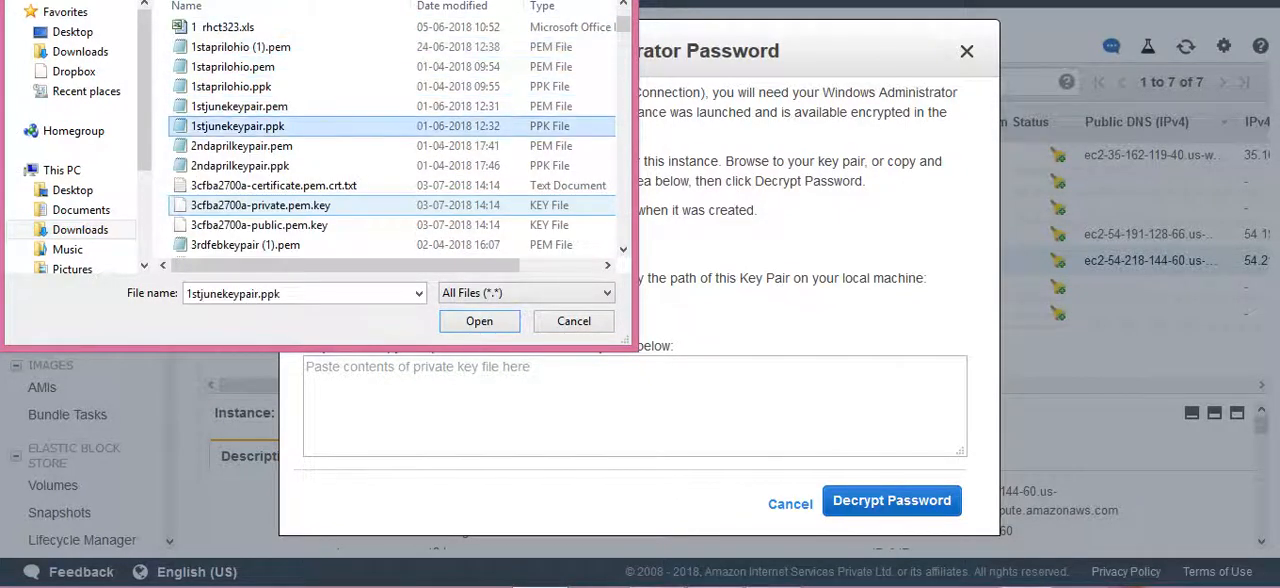
double_click(243, 27)
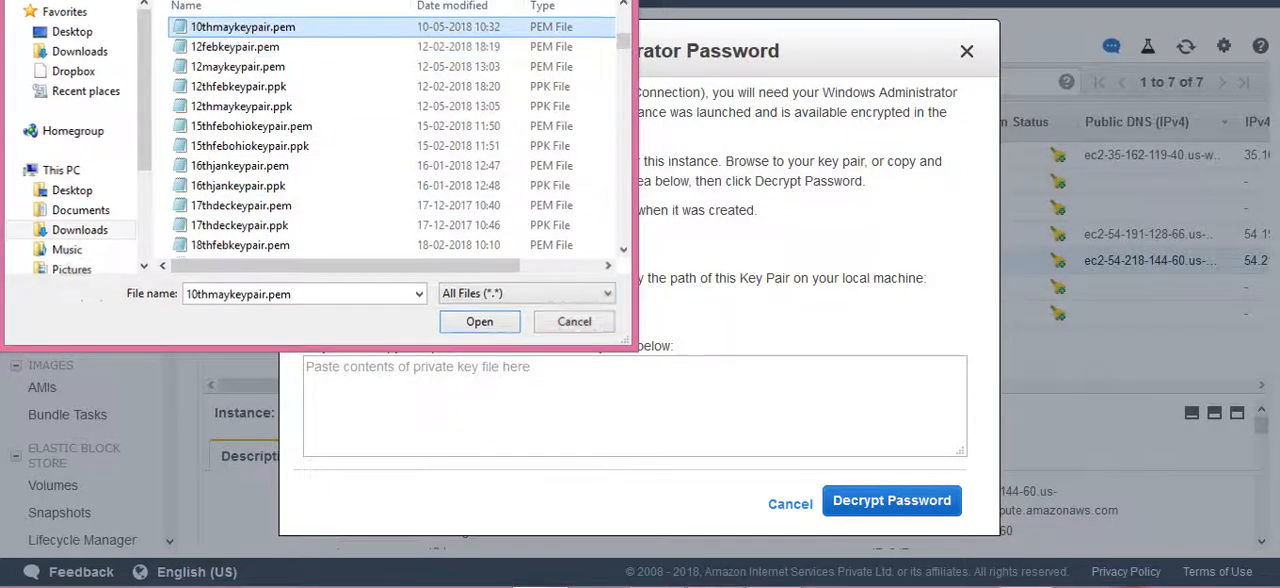
click(891, 500)
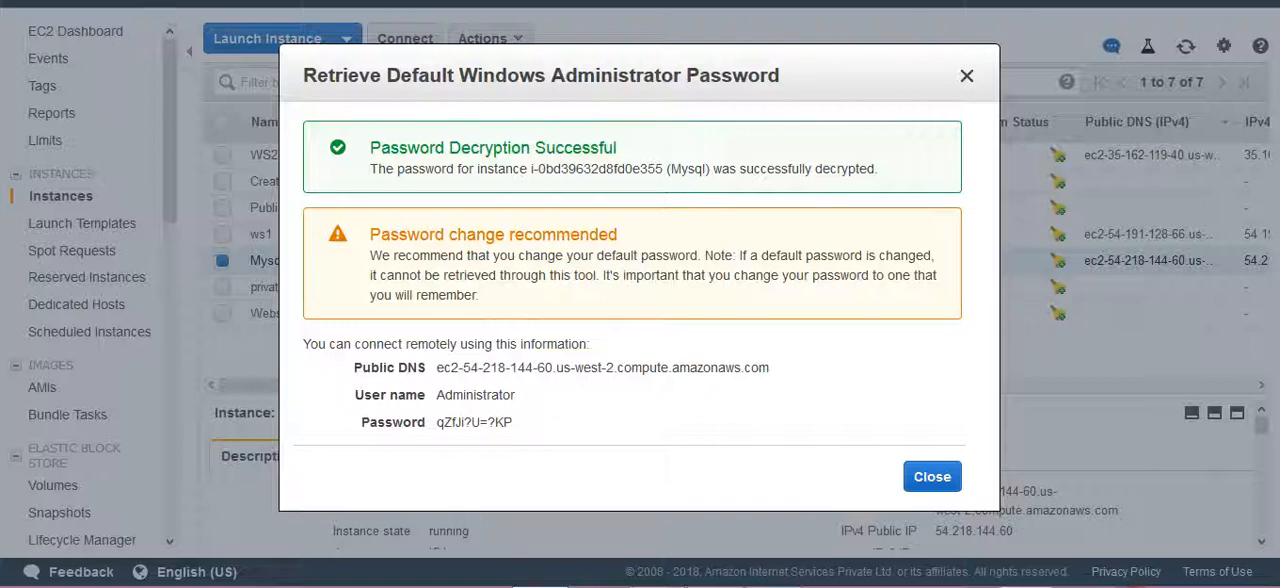
Copy the decrypted administrator password, keep it in a new Notepad document and close the password dialog in the EC2 console.
double_click(564, 368)
click(564, 368)
drag(769, 368, 450, 368)
drag(513, 422, 504, 422)
click(521, 423)
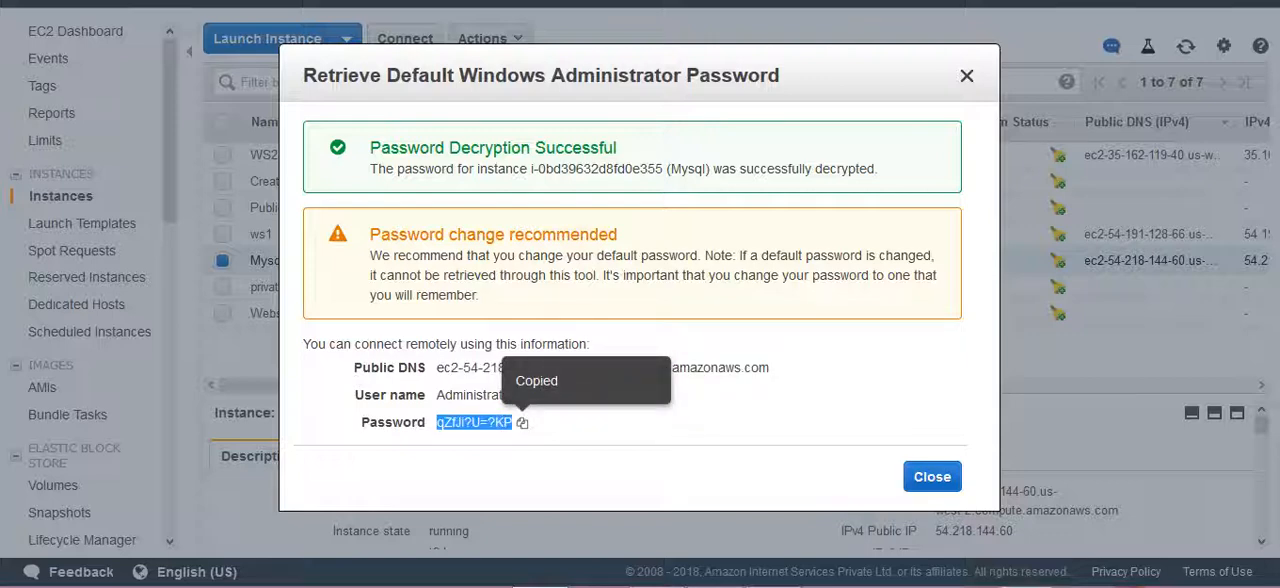
key(super+r)
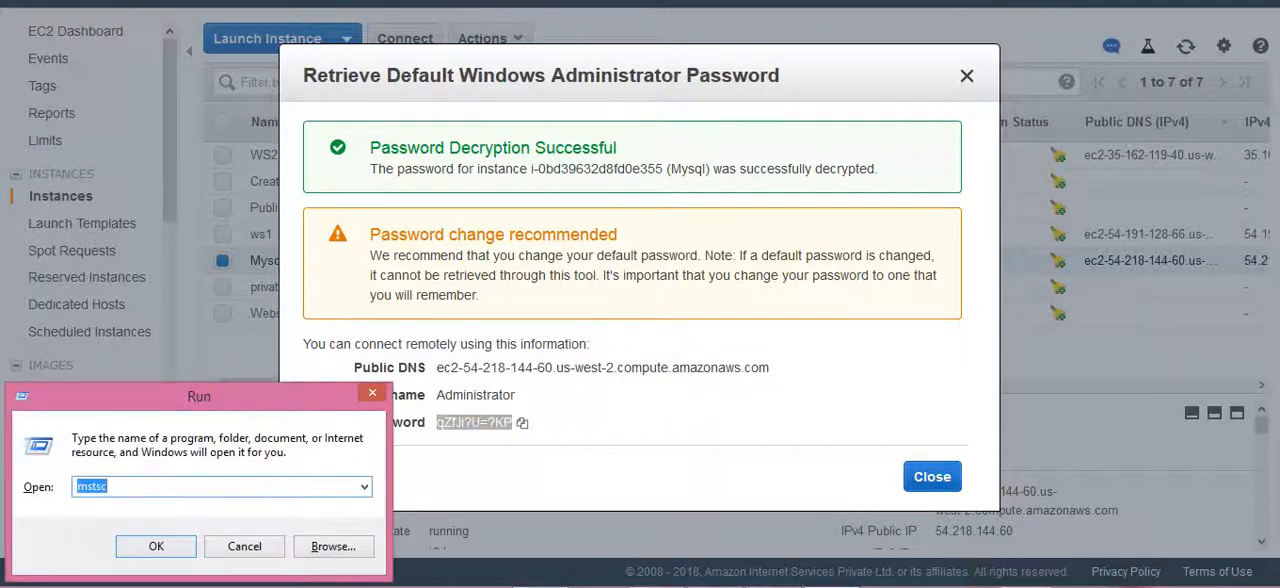
text(notepad)
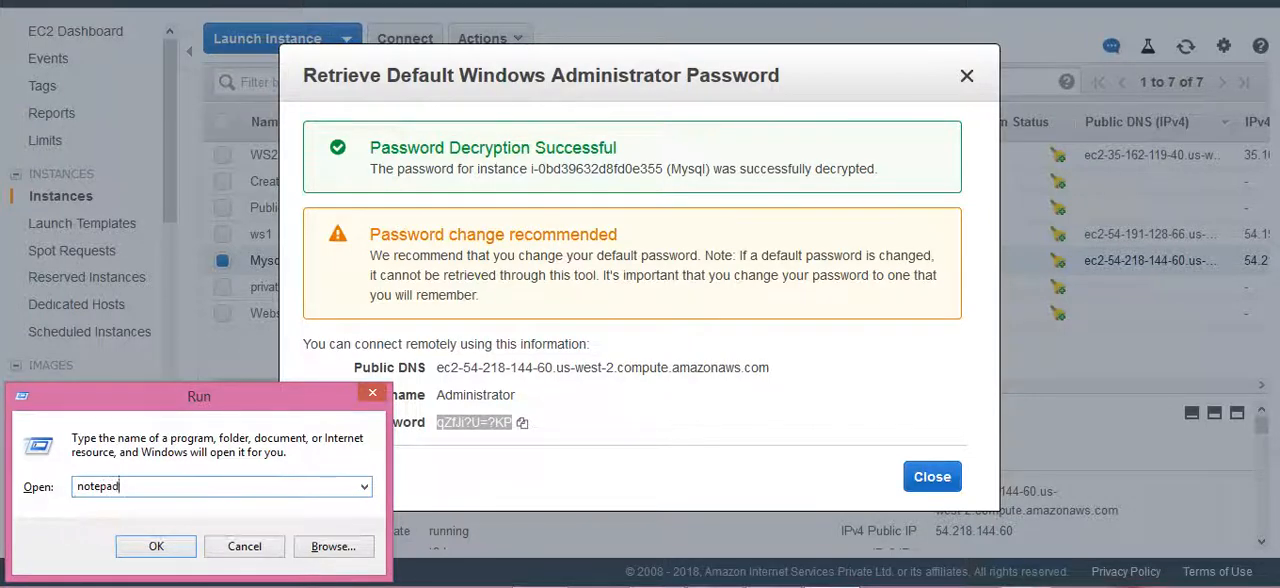
key(Return)
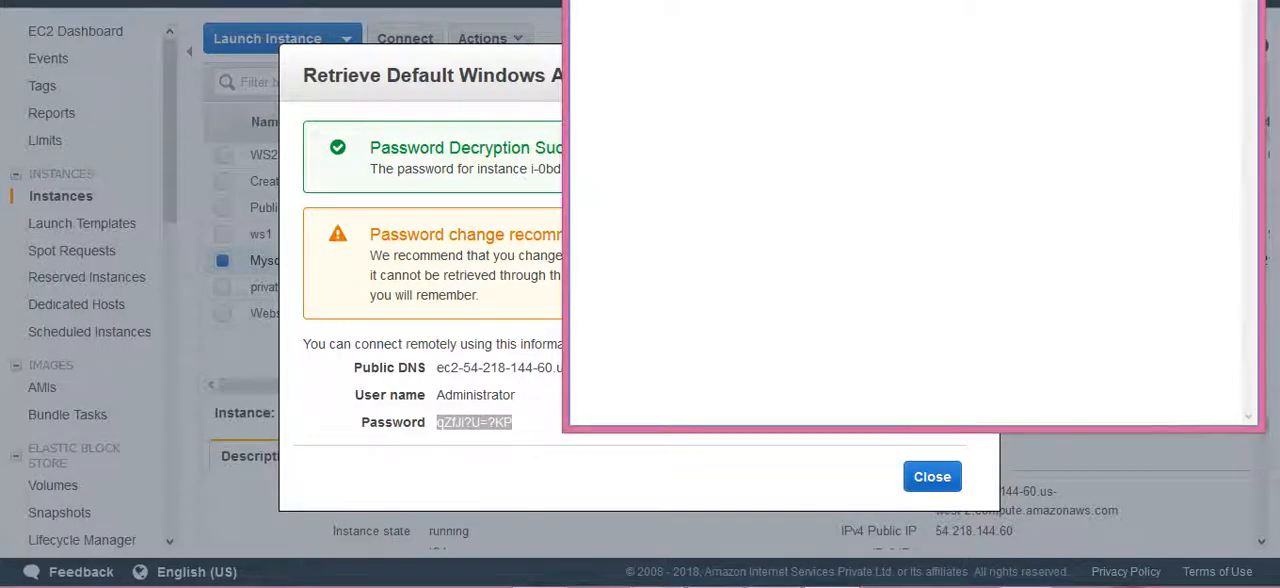
key(alt+Tab)
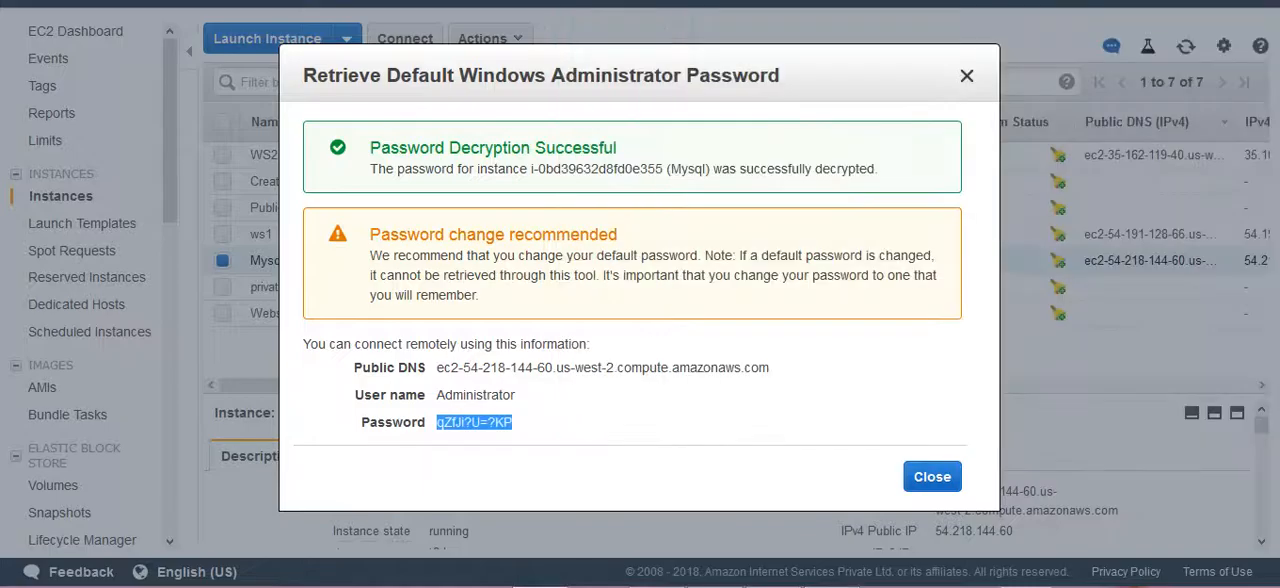
click(932, 477)
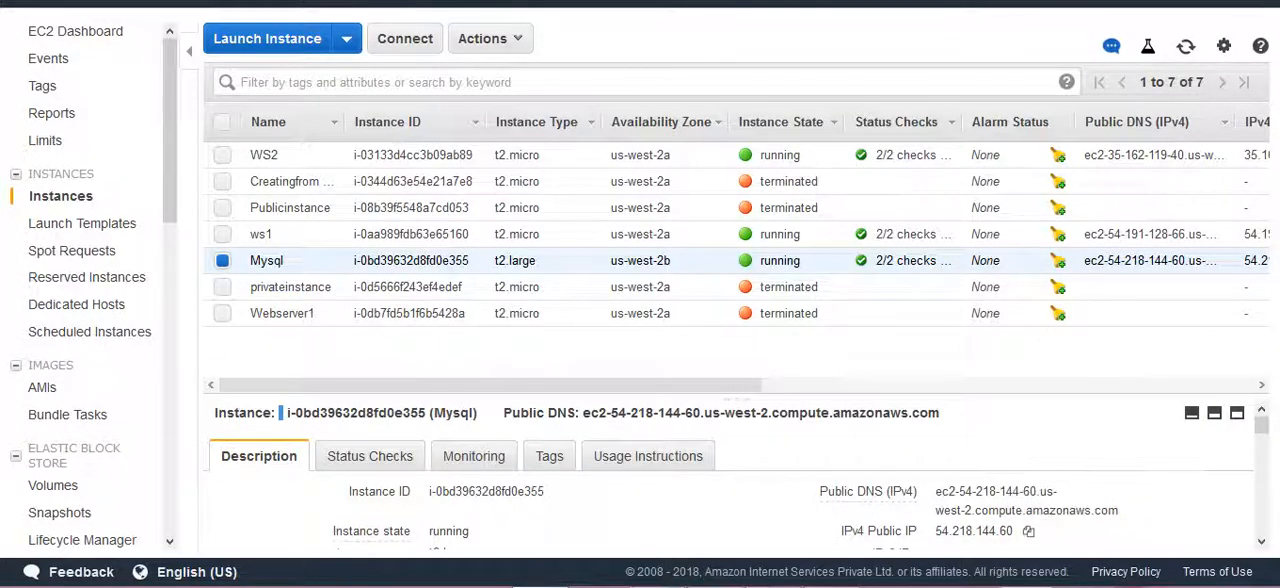
Copy the Mysql instance's IPv4 public IP and start a Remote Desktop connection to 54.218.144.60 with mstsc.
click(1028, 531)
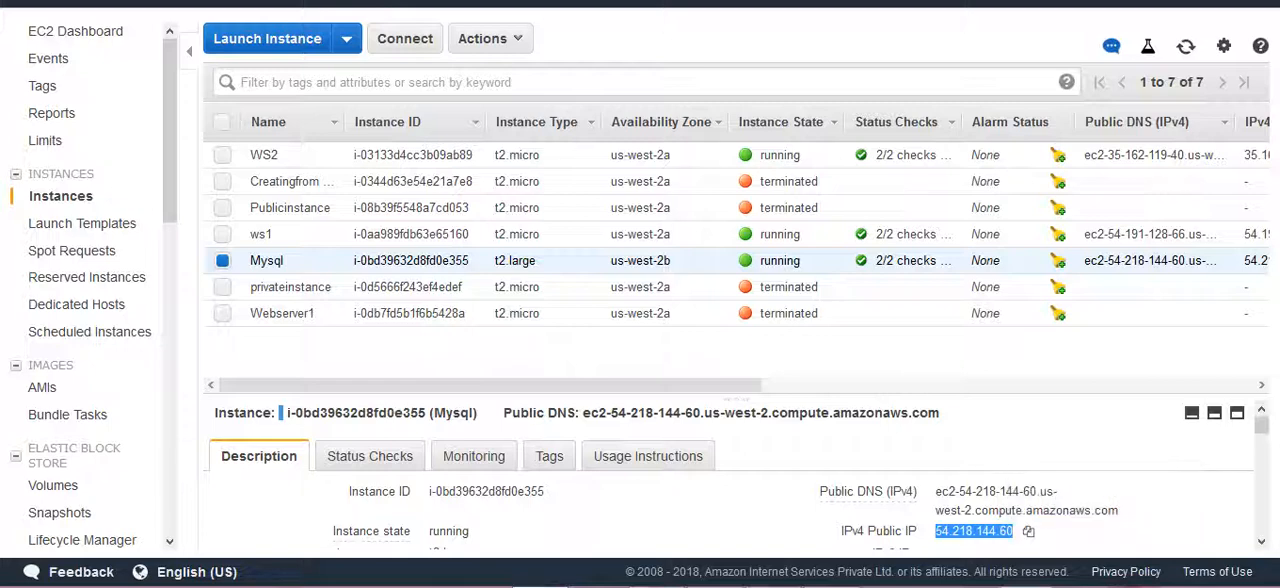
key(super+r)
text(mstsc)
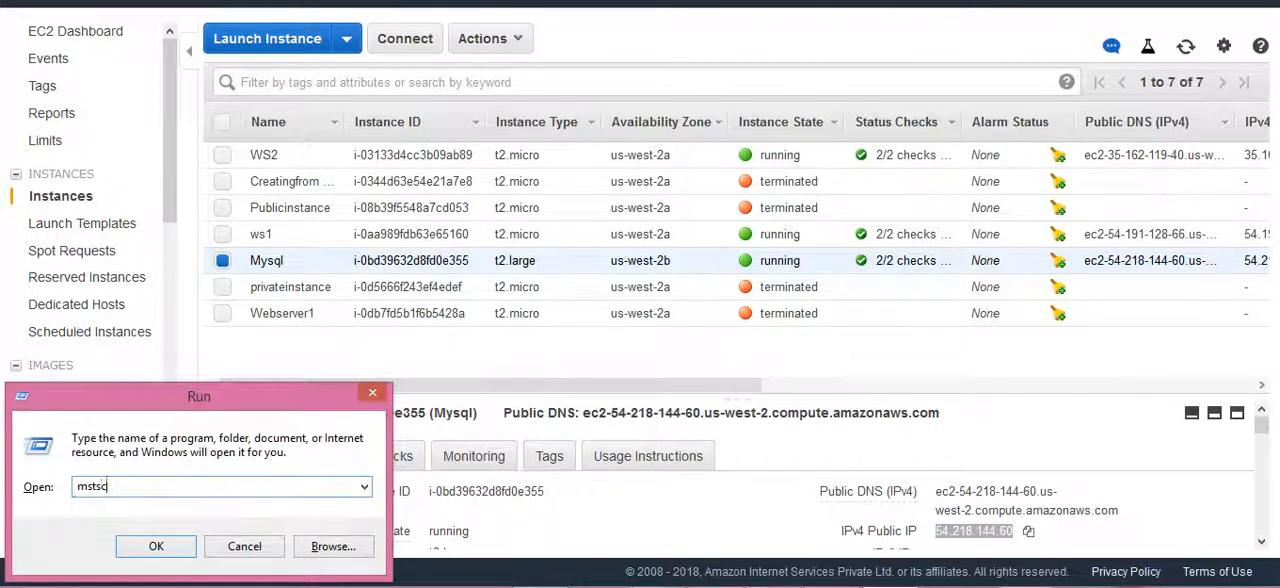
key(Return)
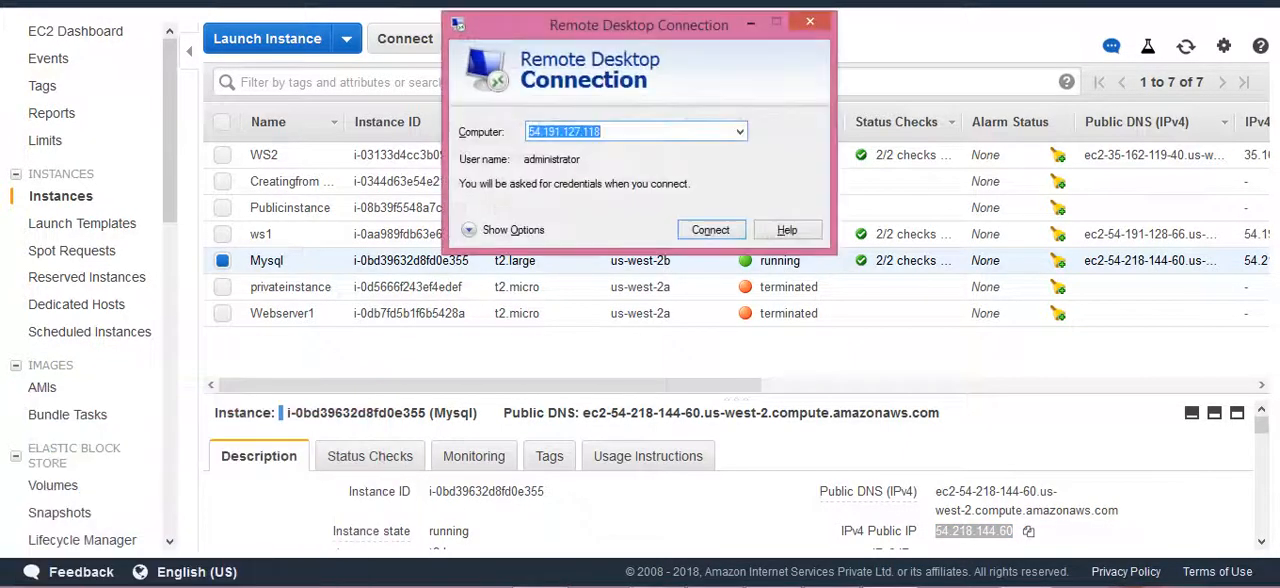
key(ctrl+v)
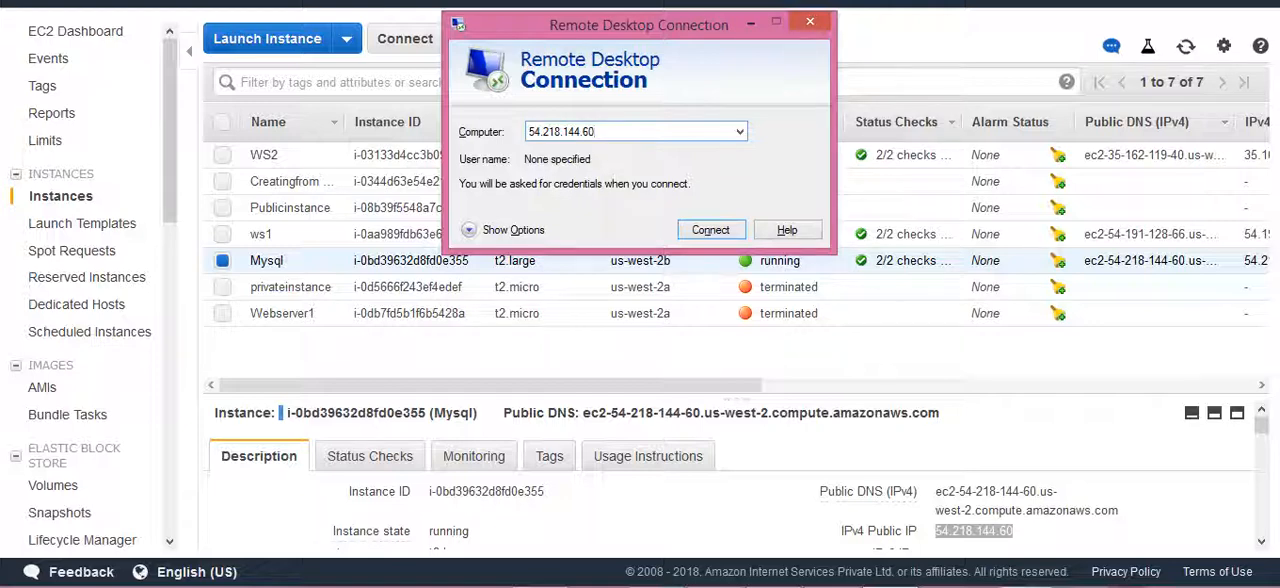
key(Return)
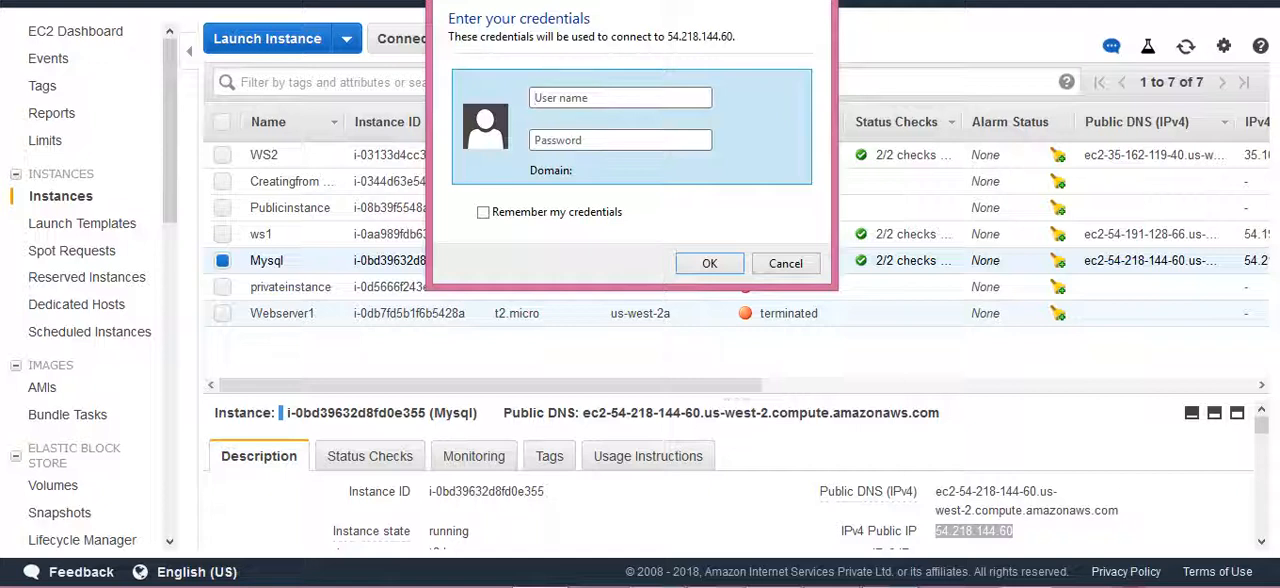
Sign in to the remote computer as administrator with the password copied from Notepad and accept the untrusted certificate.
text(administrator)
key(Tab)
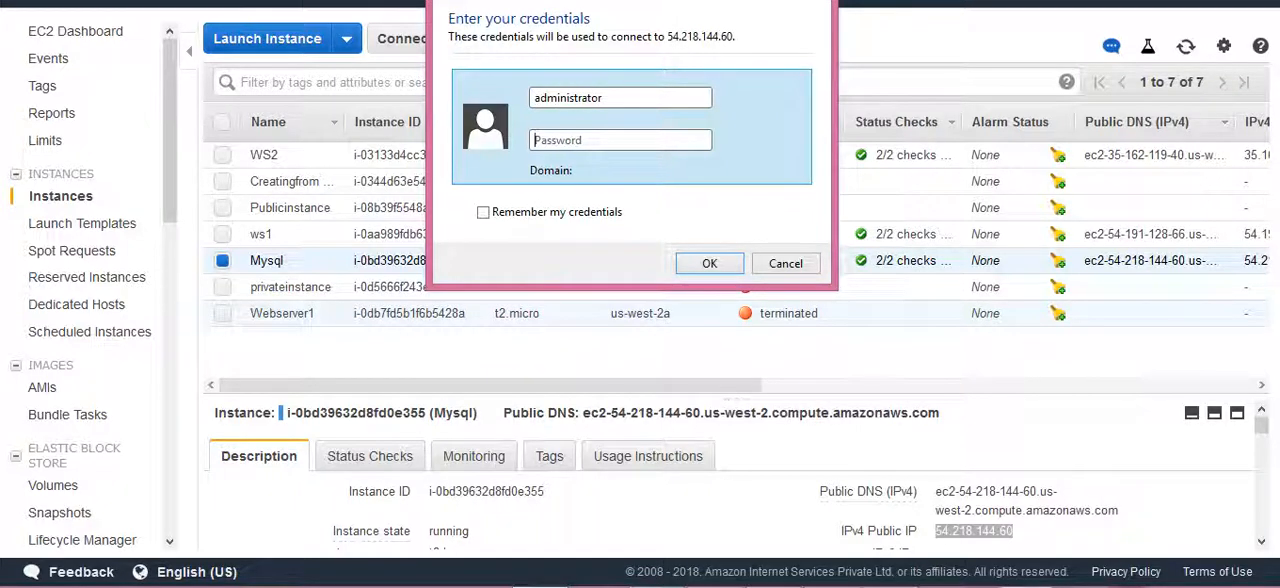
key(alt+Tab)
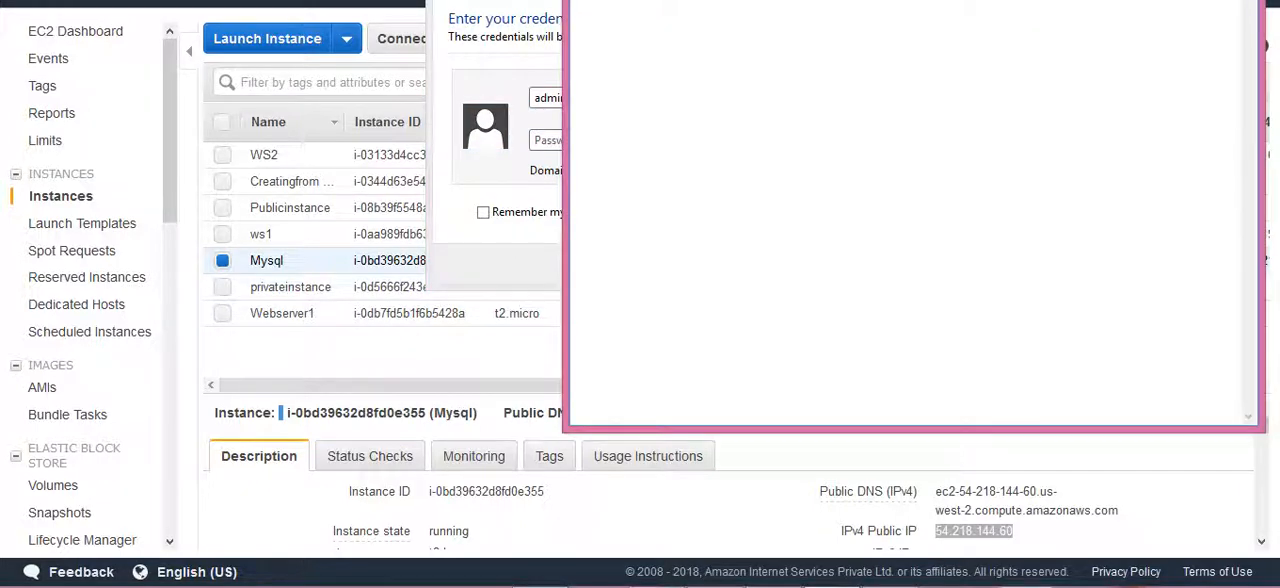
right_click(614, 2)
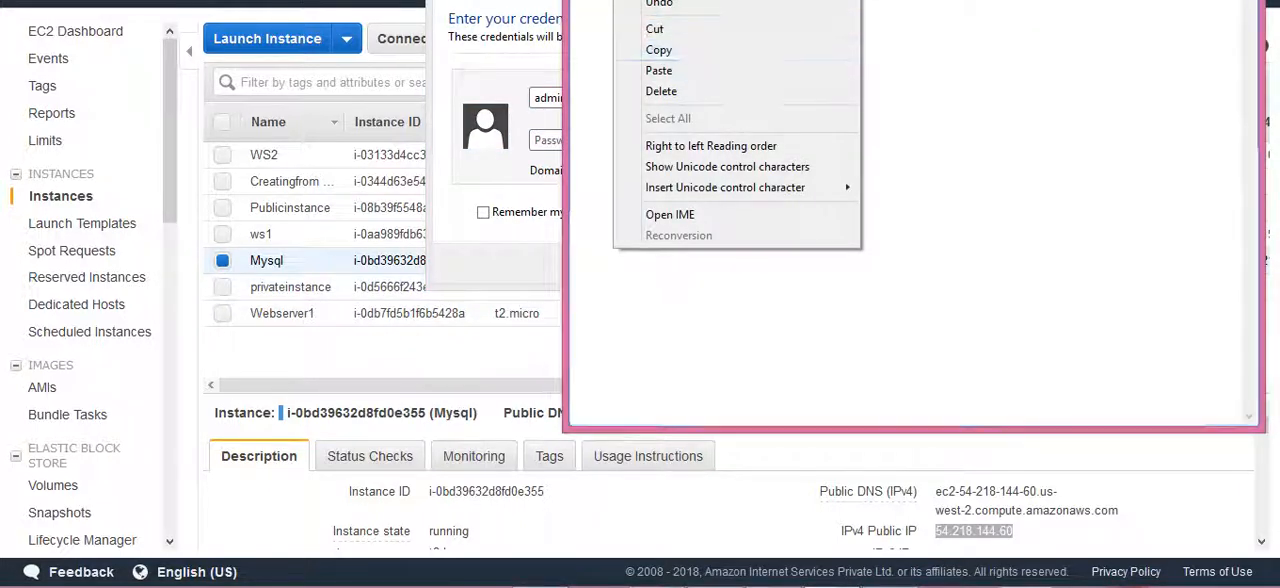
click(659, 50)
click(546, 140)
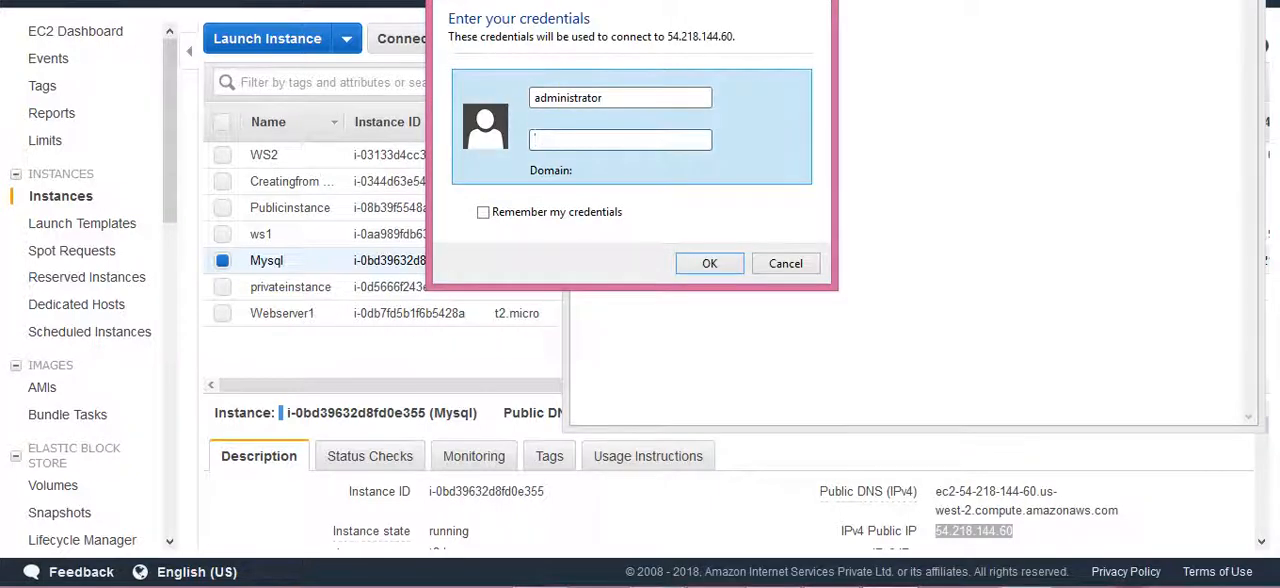
key(ctrl+v)
key(Return)
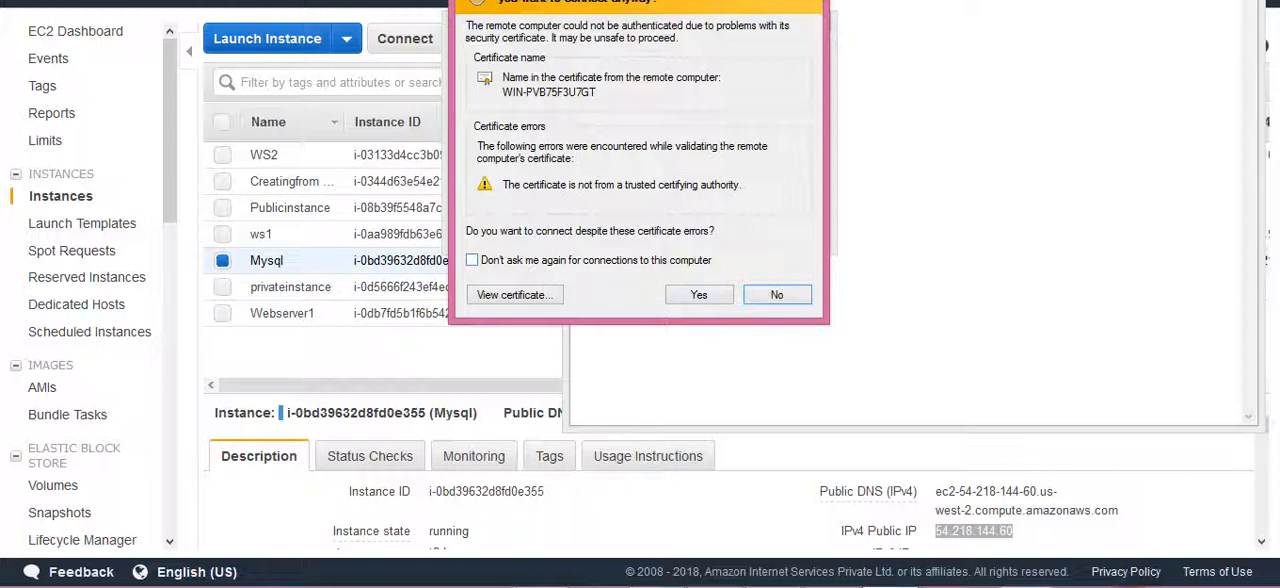
key(Left)
key(Return)
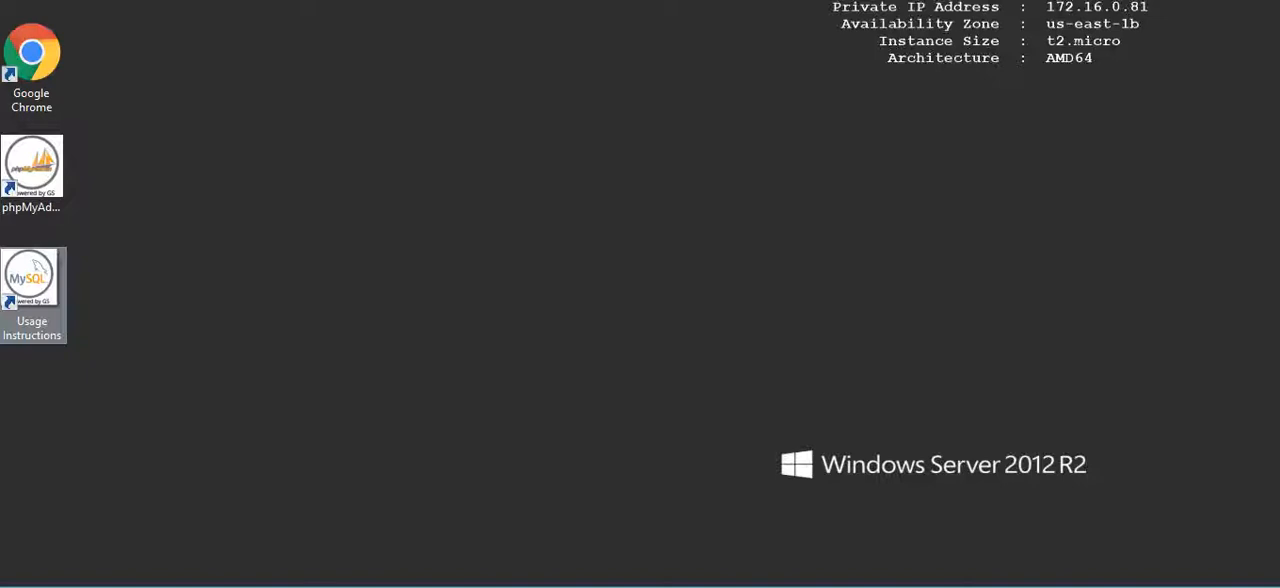
Open the Usage Instructions on the remote desktop and look up the MySQL and phpMyAdmin login details.
click(32, 172)
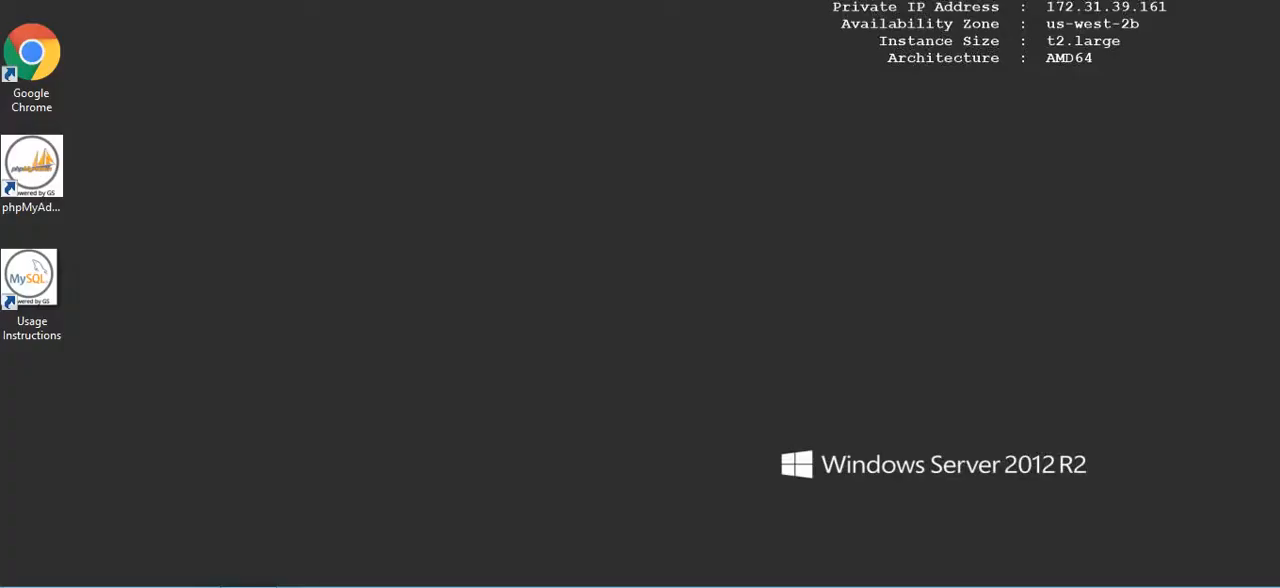
double_click(30, 278)
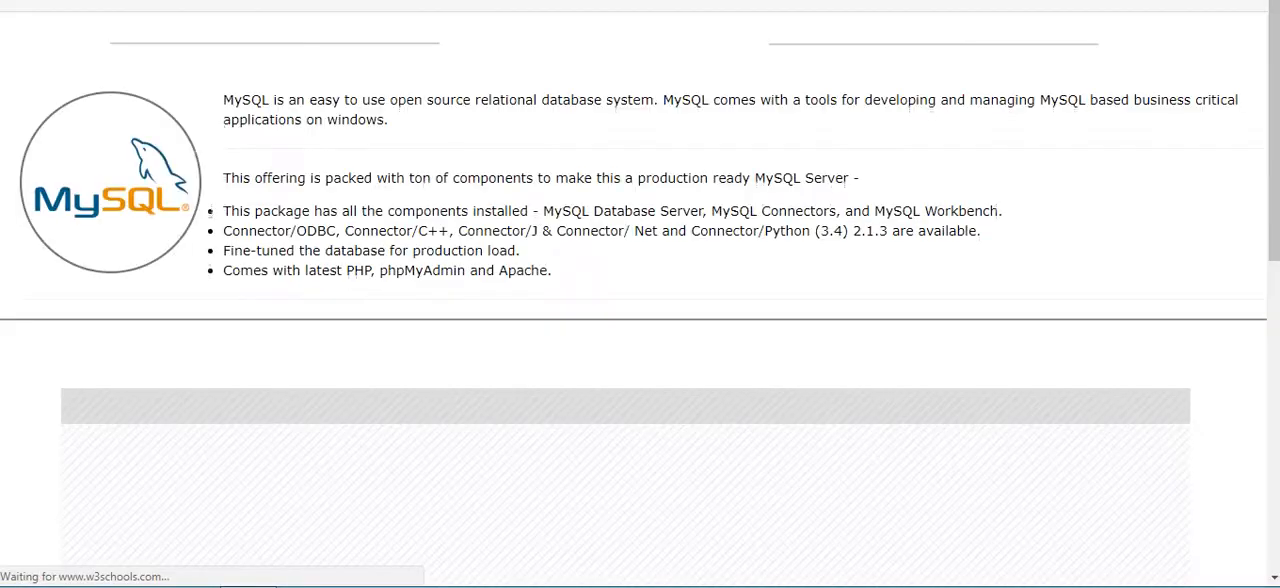
scroll(640, 300, down, 5)
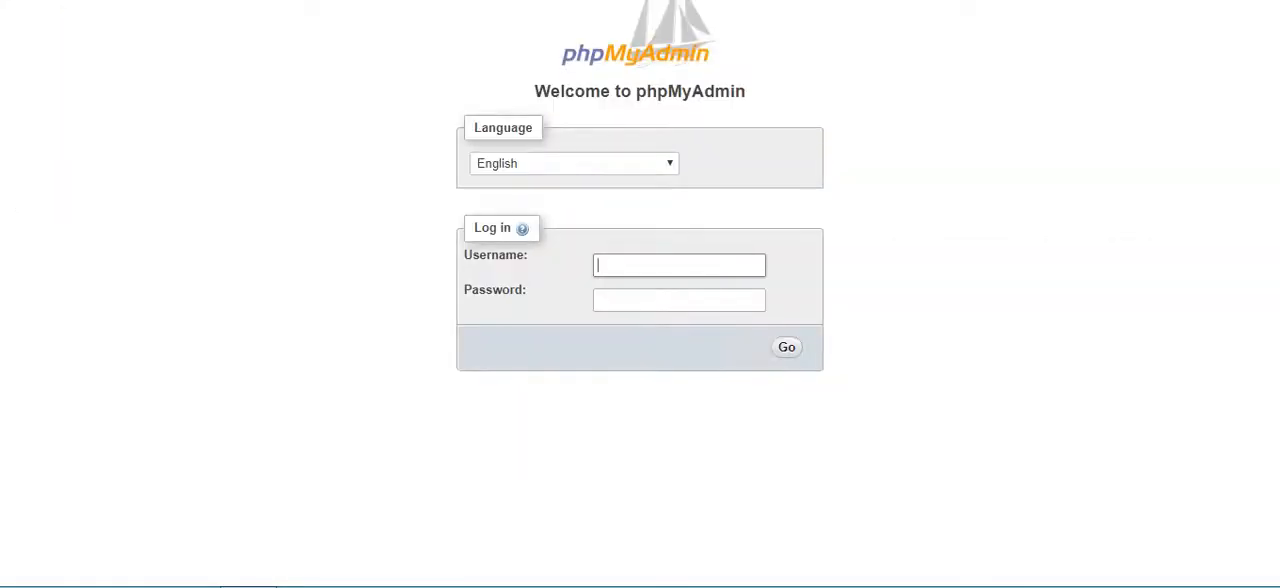
Log in to phpMyAdmin as root, using the Mysql instance's ID copied from the EC2 console as the password, and decline saving the credentials.
text(root)
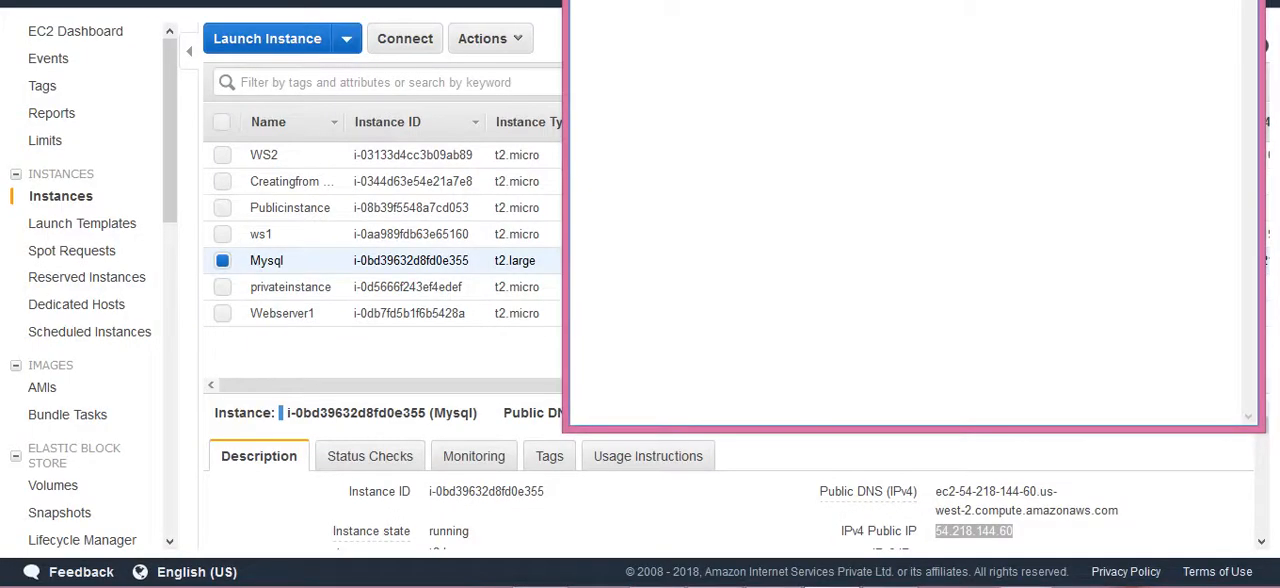
key(alt+Tab)
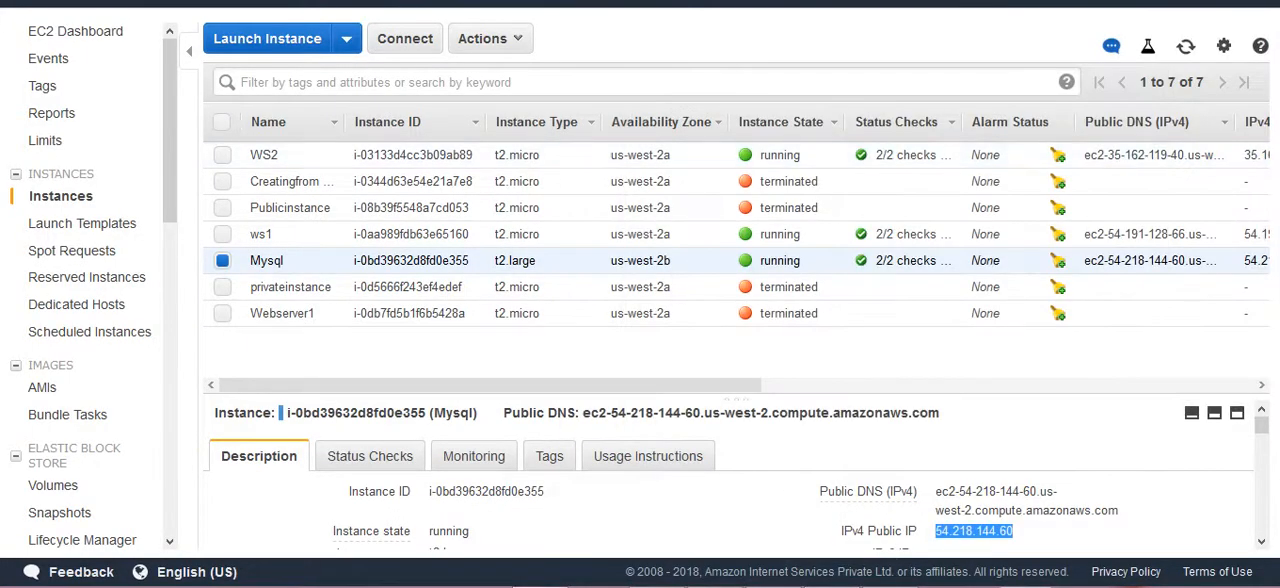
click(560, 491)
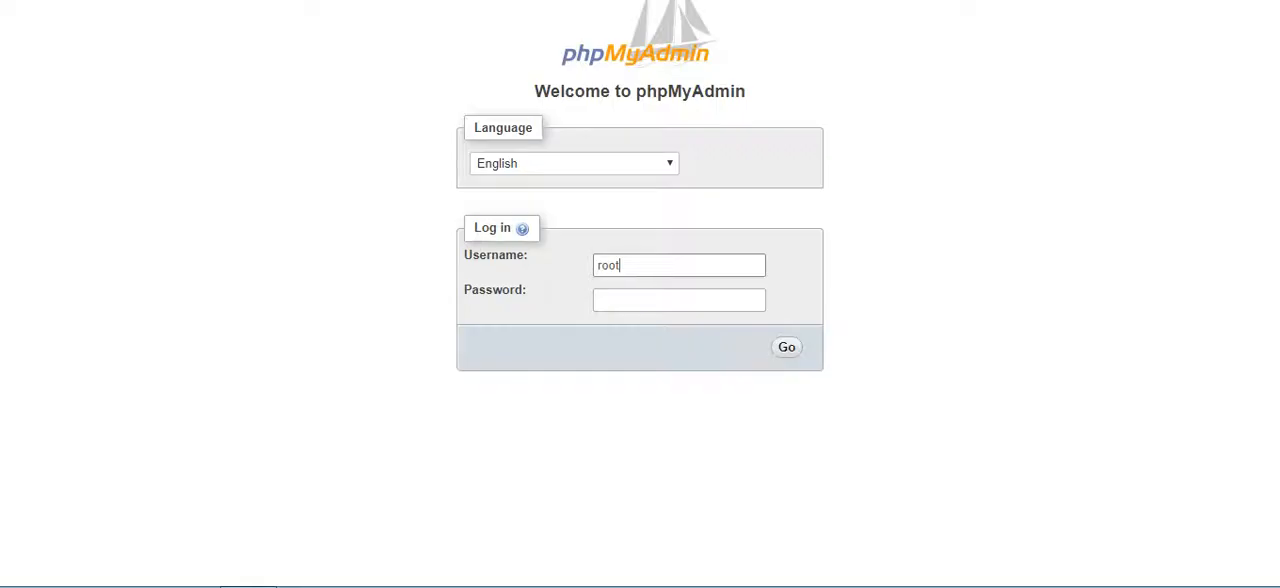
key(Tab)
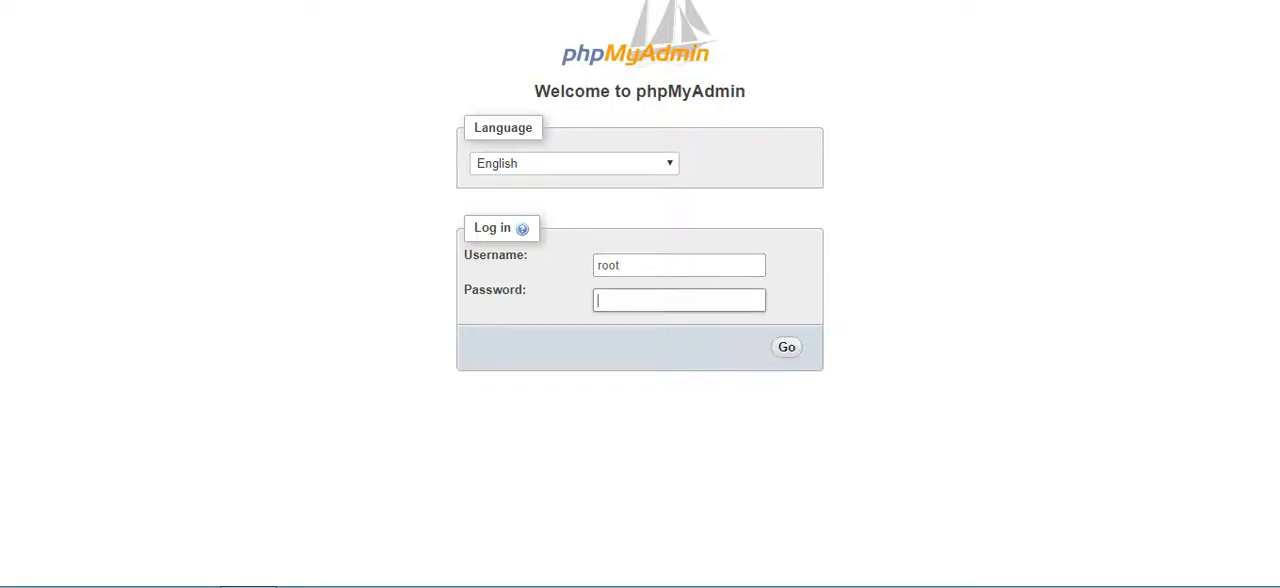
key(ctrl+v)
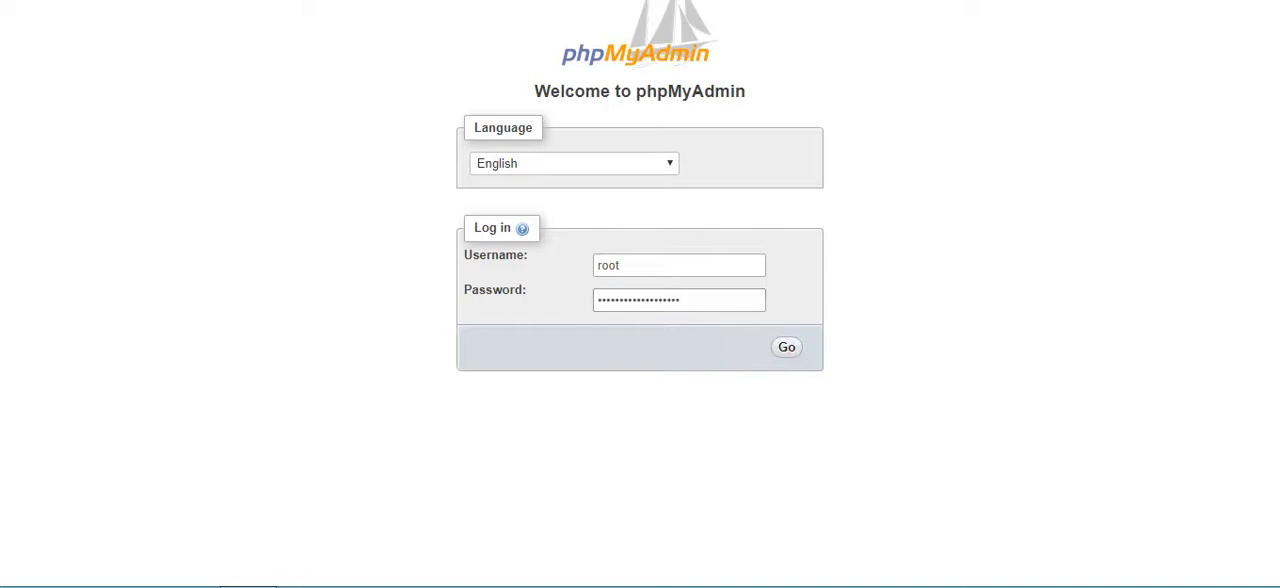
key(Return)
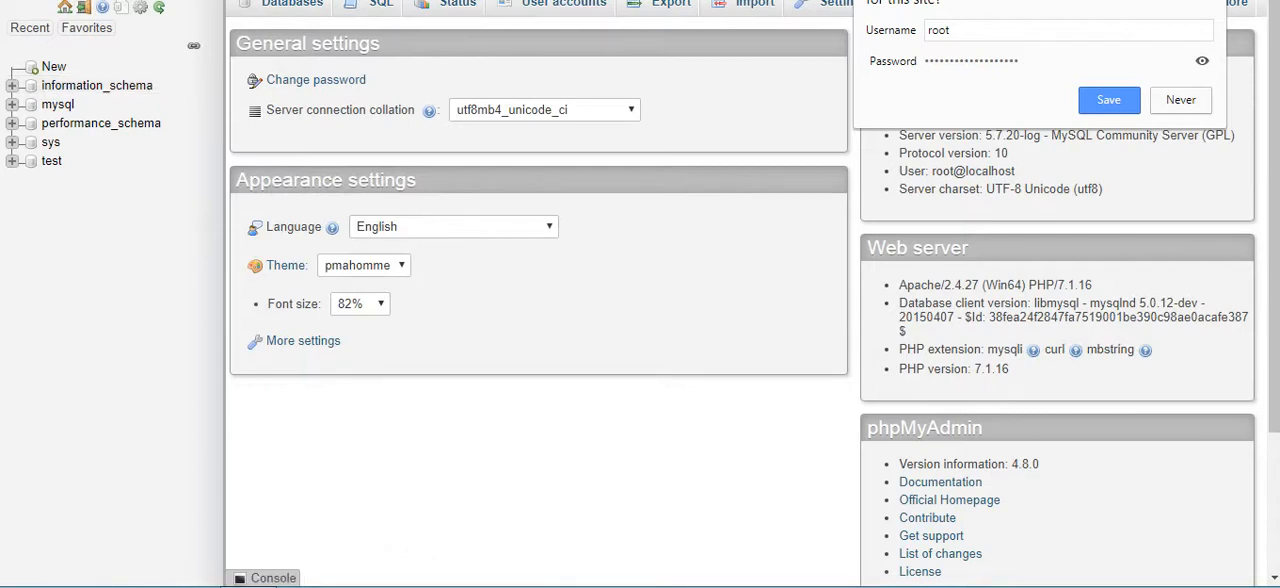
click(1181, 100)
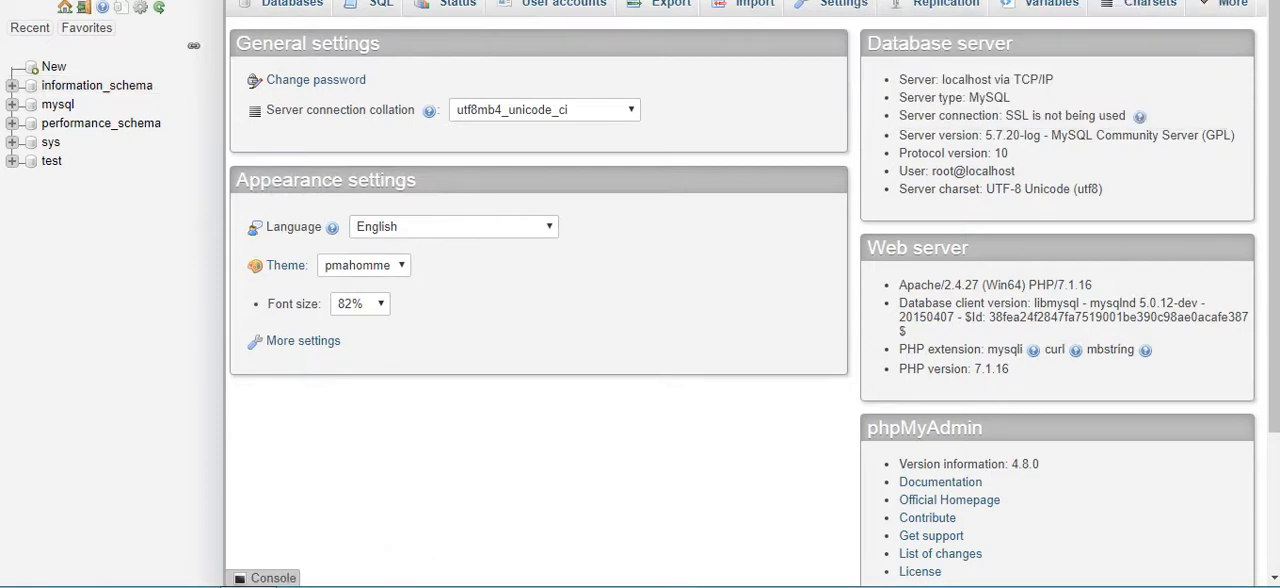